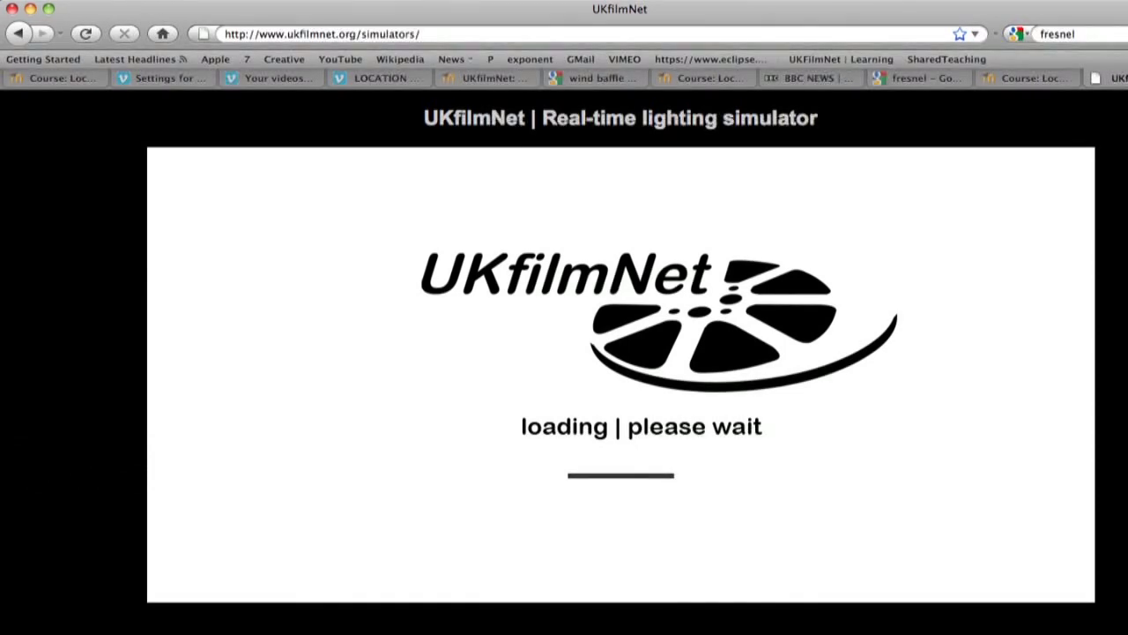
# Raise the brightness and widen the beam of Light 4 and Light 3 to roughly mid-range.
pyautogui.click(402, 559)
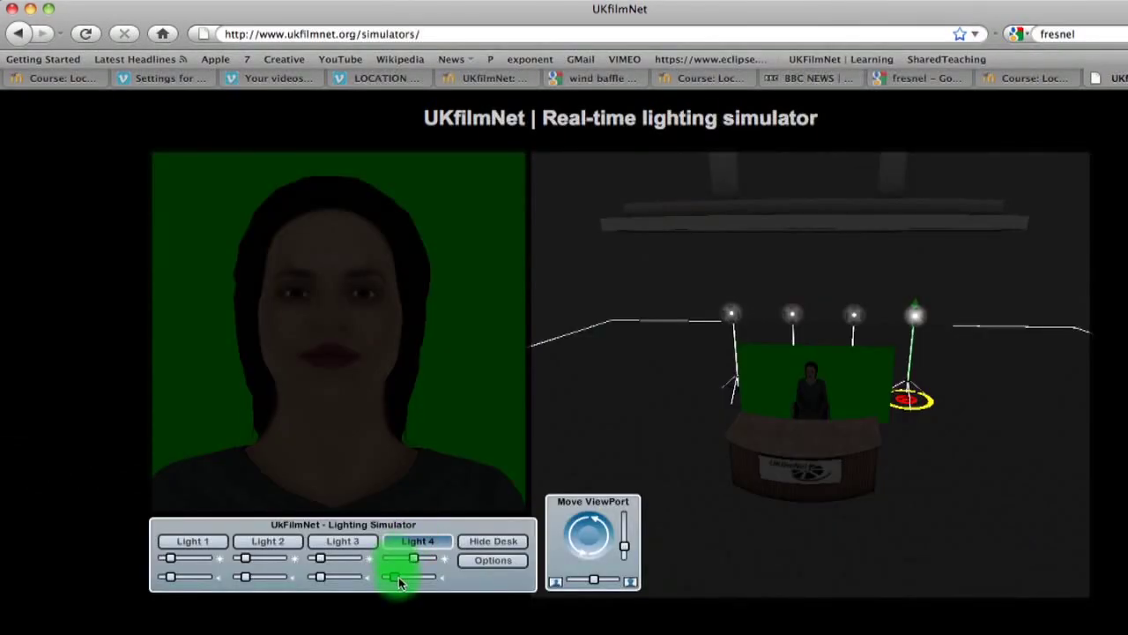
pyautogui.moveTo(400, 581); pyautogui.dragTo(417, 582)
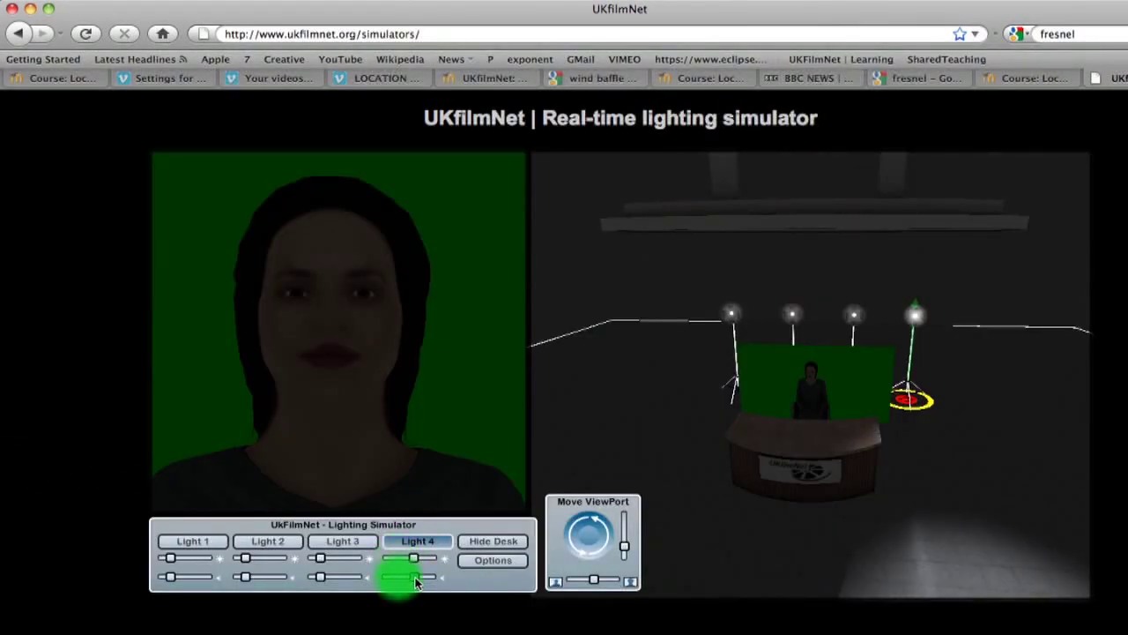
pyautogui.moveTo(334, 581)
pyautogui.mouseDown()
pyautogui.moveTo(335, 560)
pyautogui.moveTo(343, 564)
pyautogui.mouseUp()
pyautogui.click(356, 545)
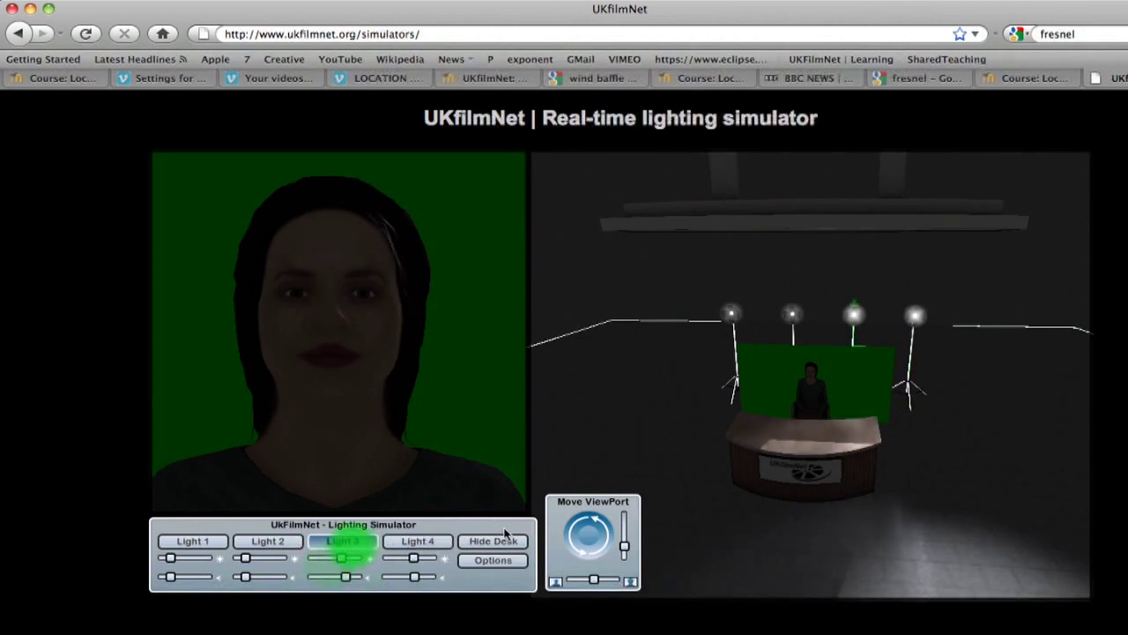
# Move Light 4 from beside the green screen to the studio floor in front of the desk, on the presenter's left side.
pyautogui.click(476, 540)
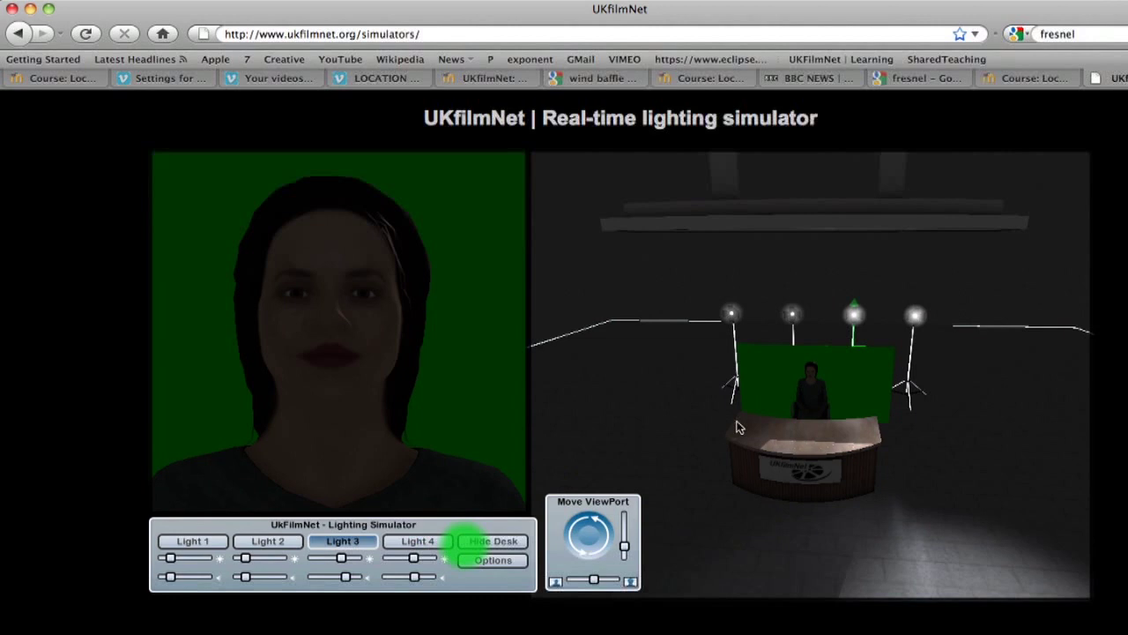
pyautogui.click(904, 393)
pyautogui.click(434, 541)
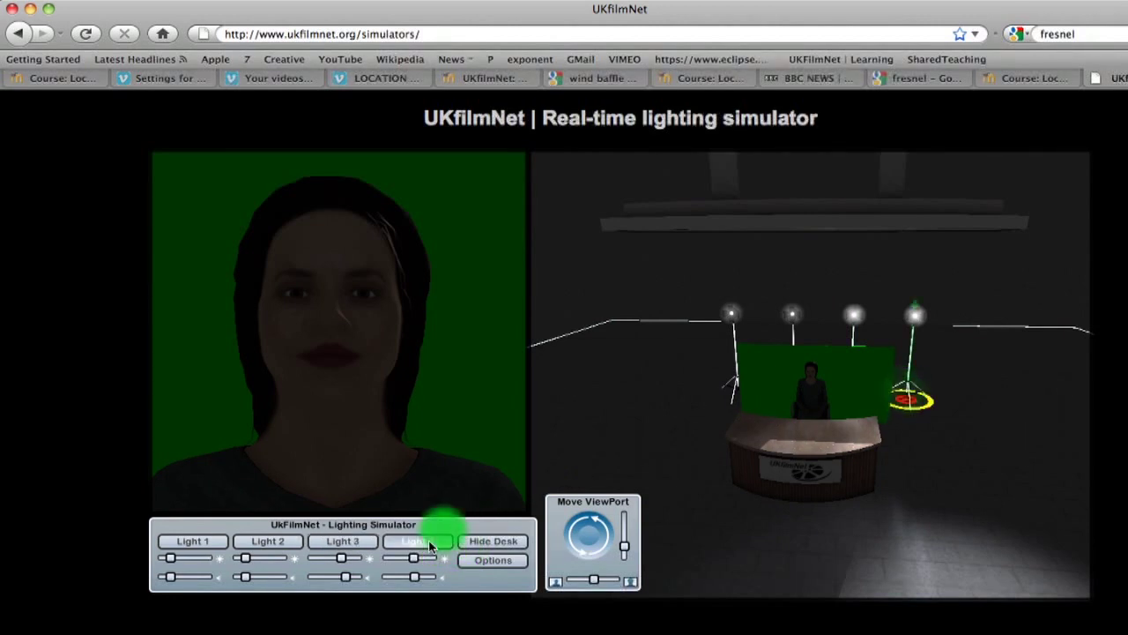
pyautogui.moveTo(906, 408); pyautogui.dragTo(269, 543)
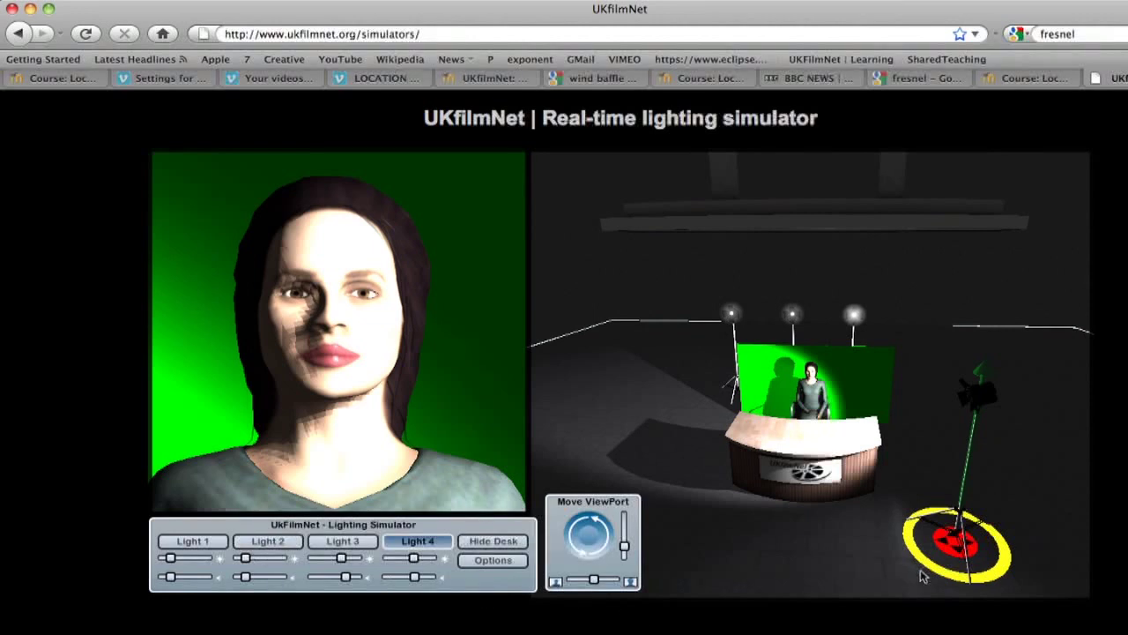
pyautogui.moveTo(948, 541); pyautogui.dragTo(1030, 577)
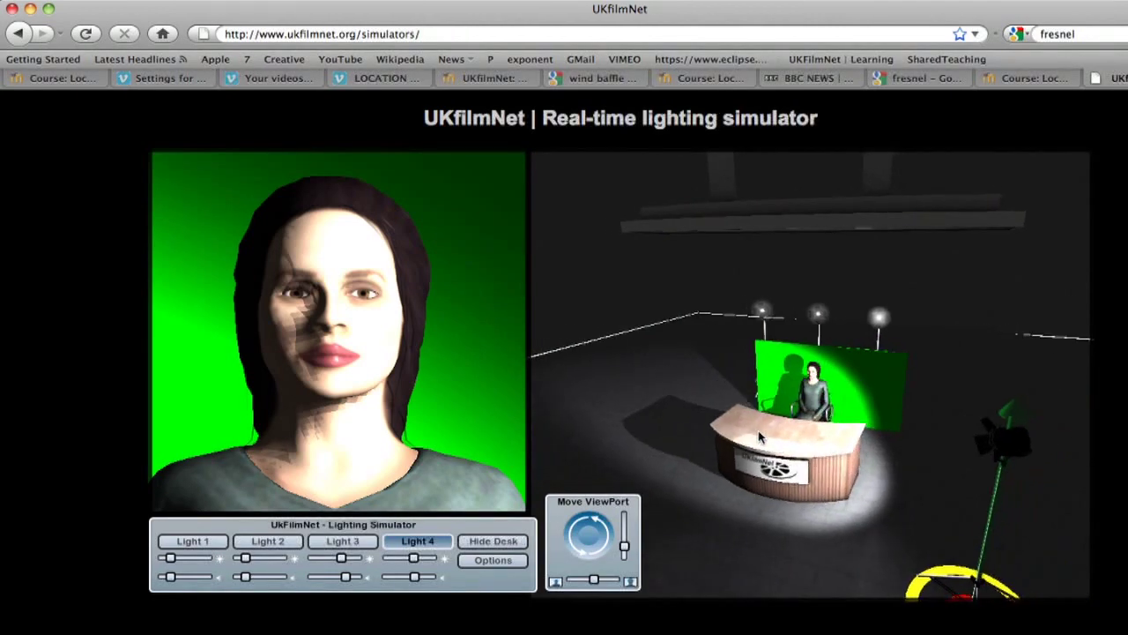
# Orbit the studio view around the desk to inspect the set from the side and behind, returning to the front.
pyautogui.press('Right')
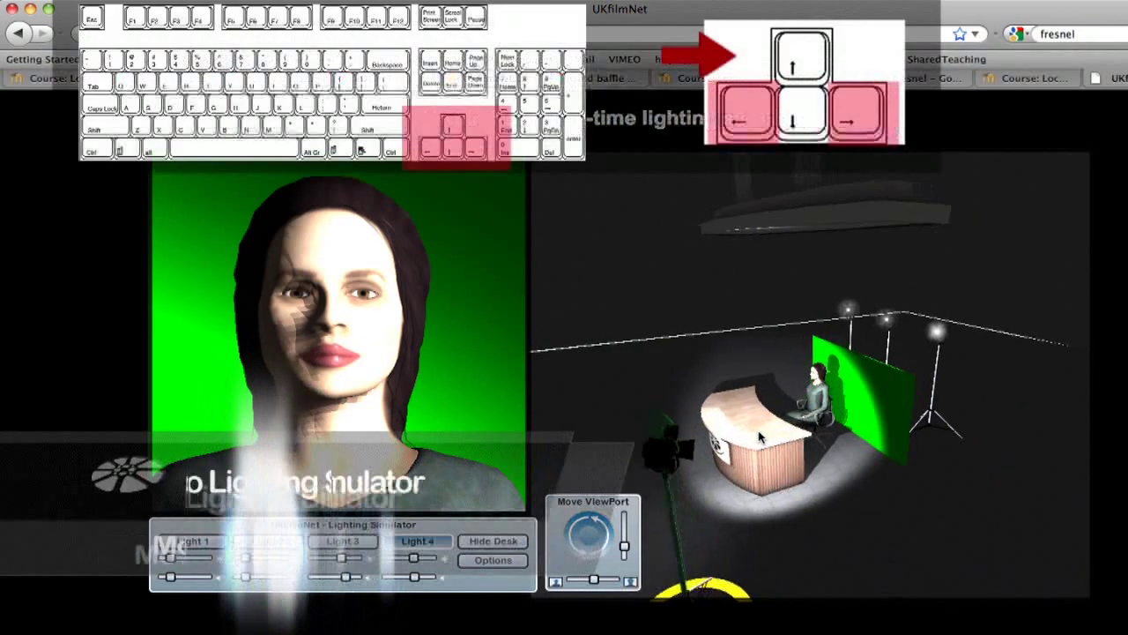
pyautogui.press('Right')
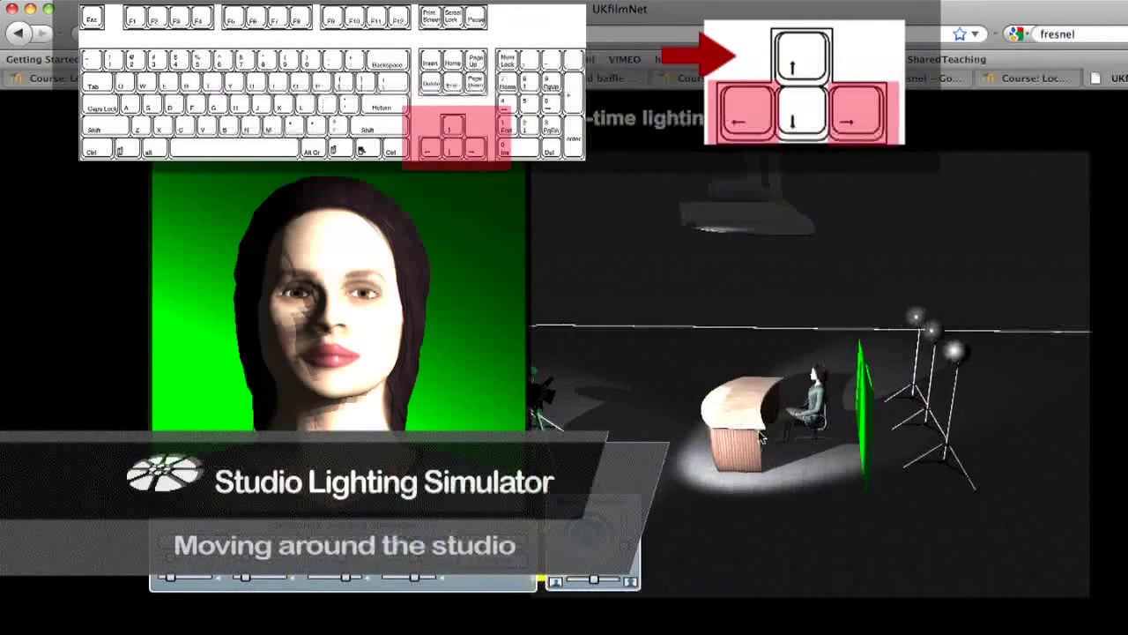
pyautogui.press('Right')
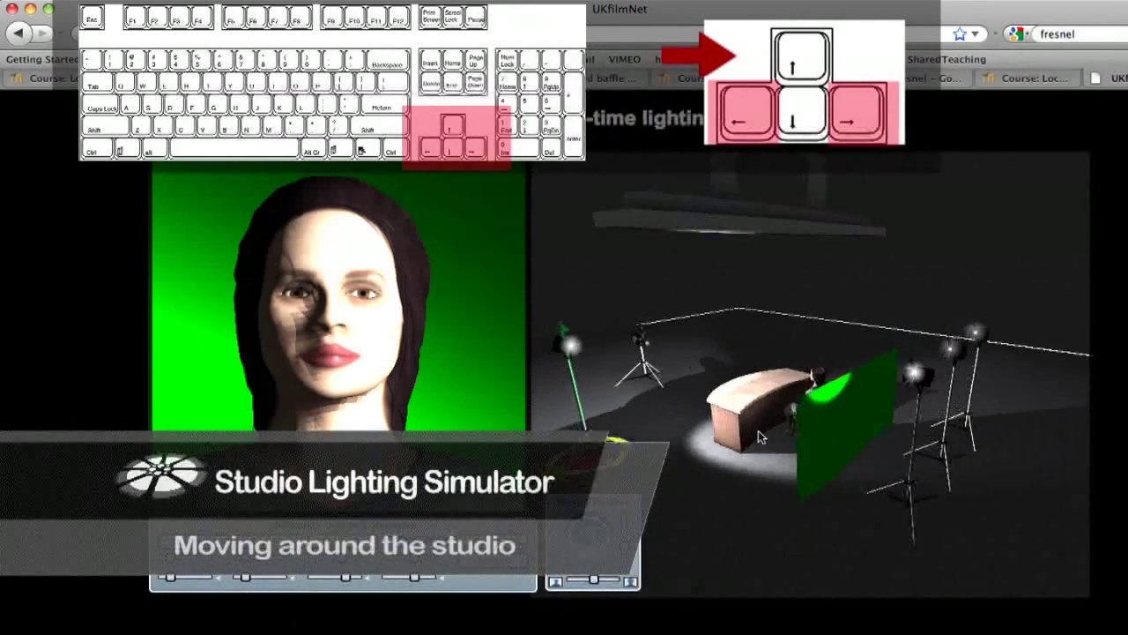
pyautogui.press('Right')
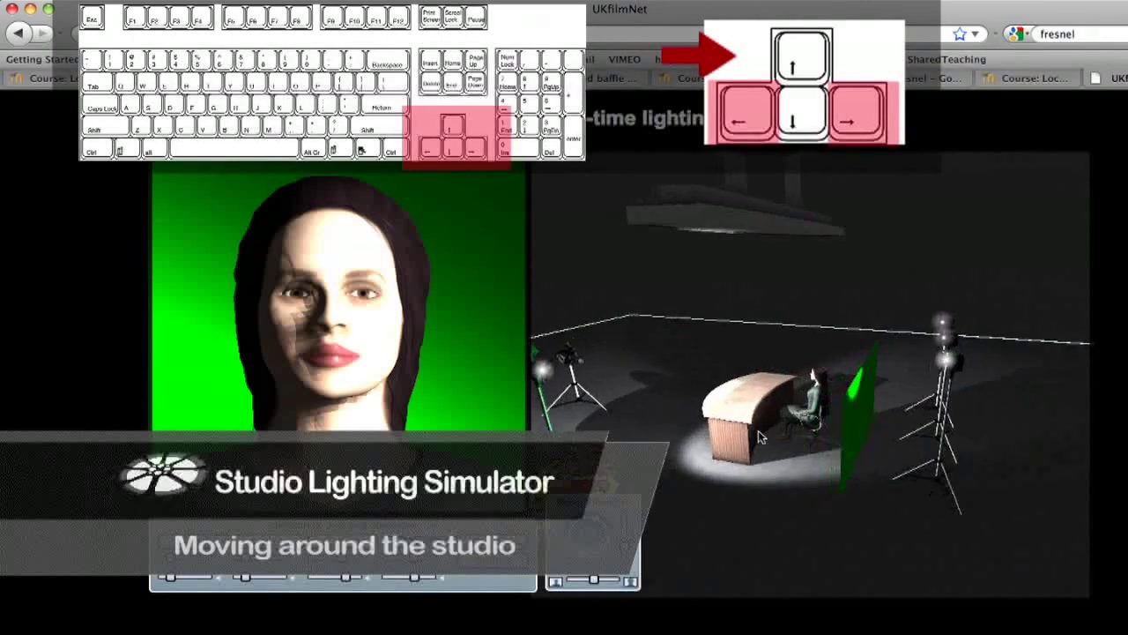
pyautogui.press('Right')
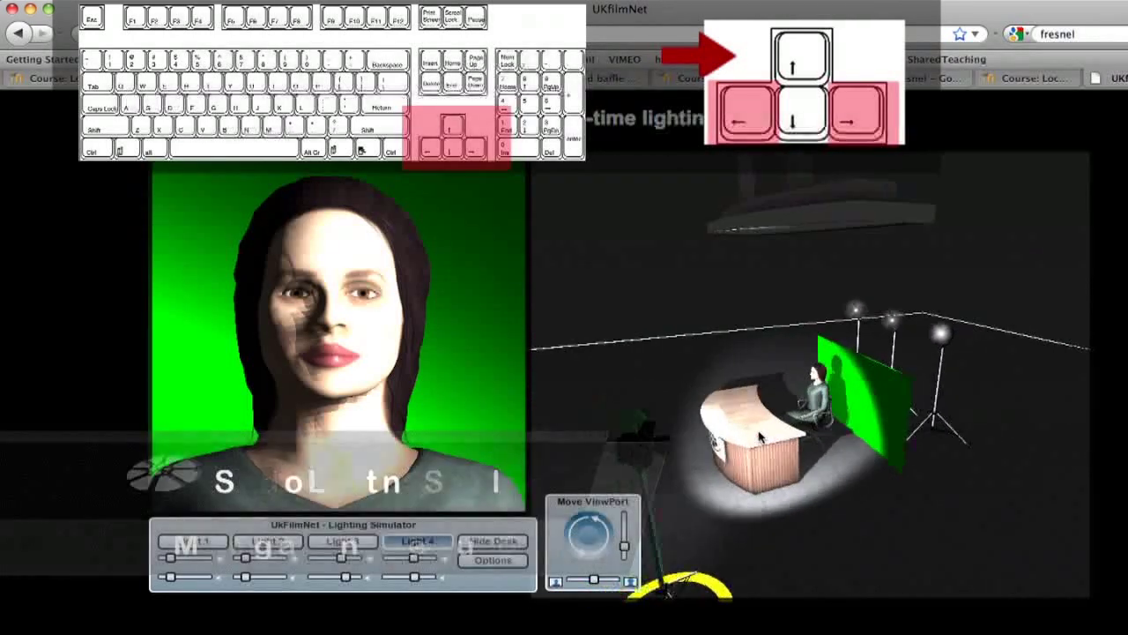
pyautogui.press('Right')
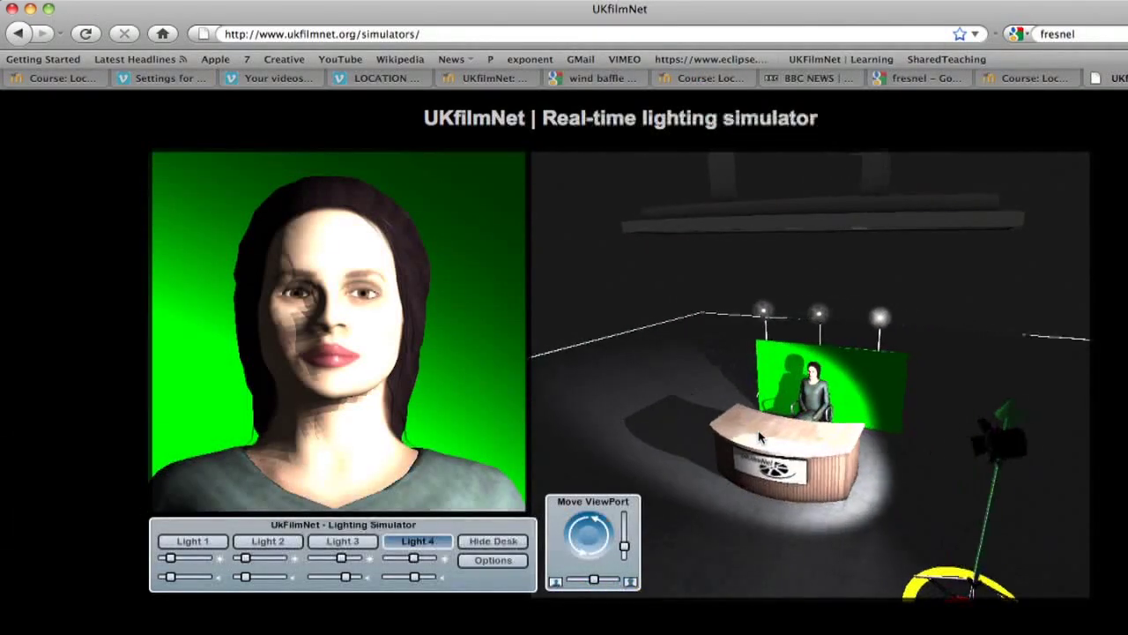
# Lower the studio view to near floor level, zoom in on the desk, and zoom back out beyond the camera.
pyautogui.press('Down')
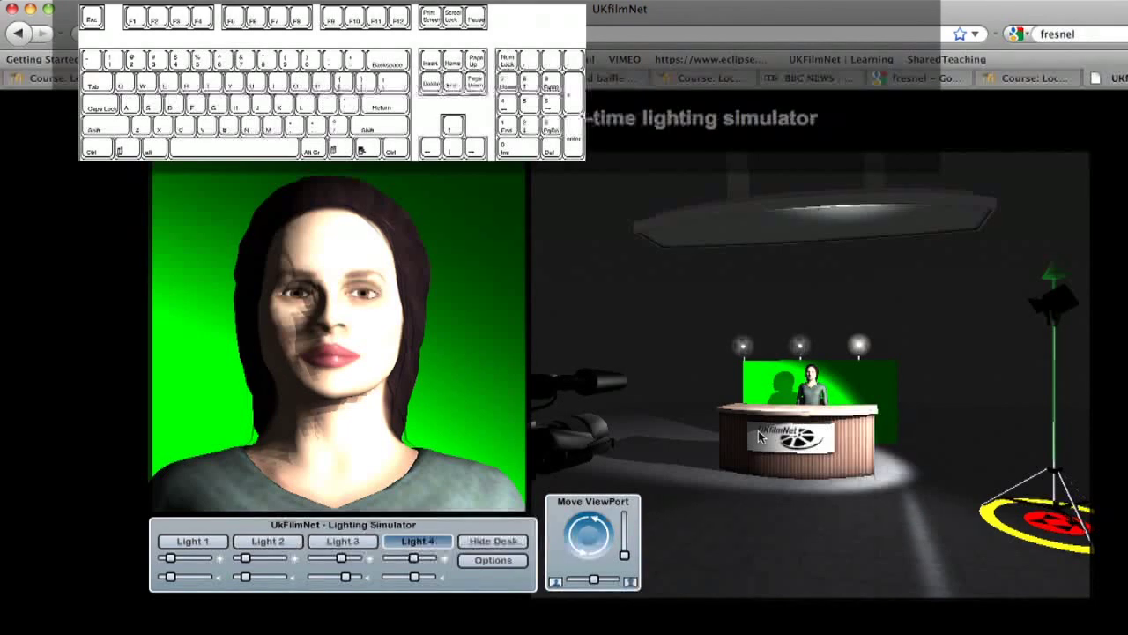
pyautogui.press('i')
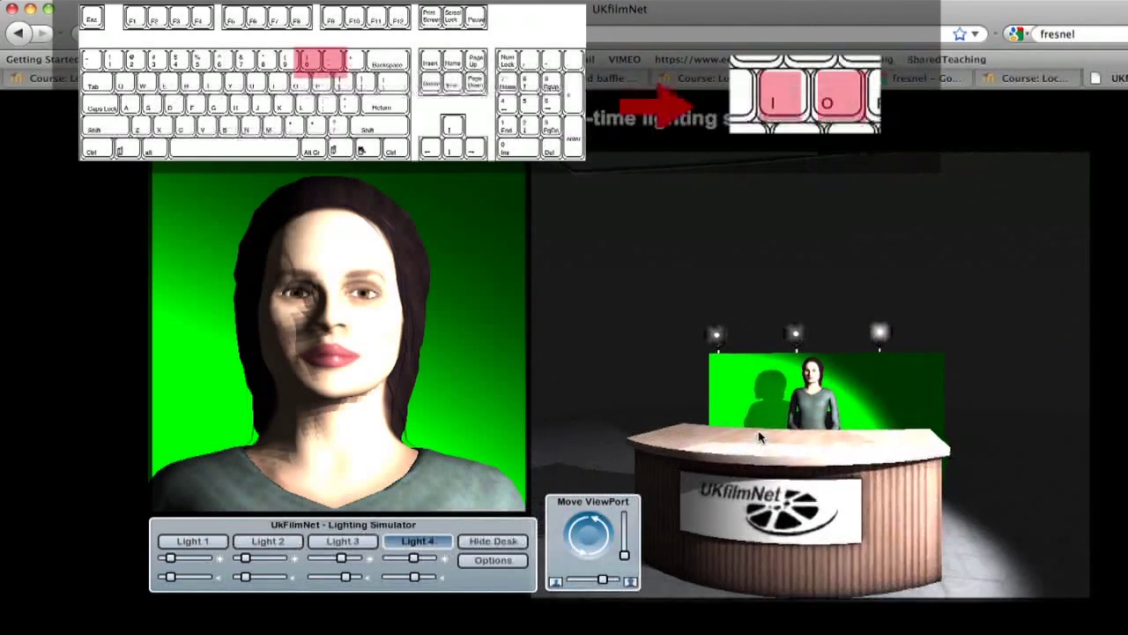
pyautogui.press('i')
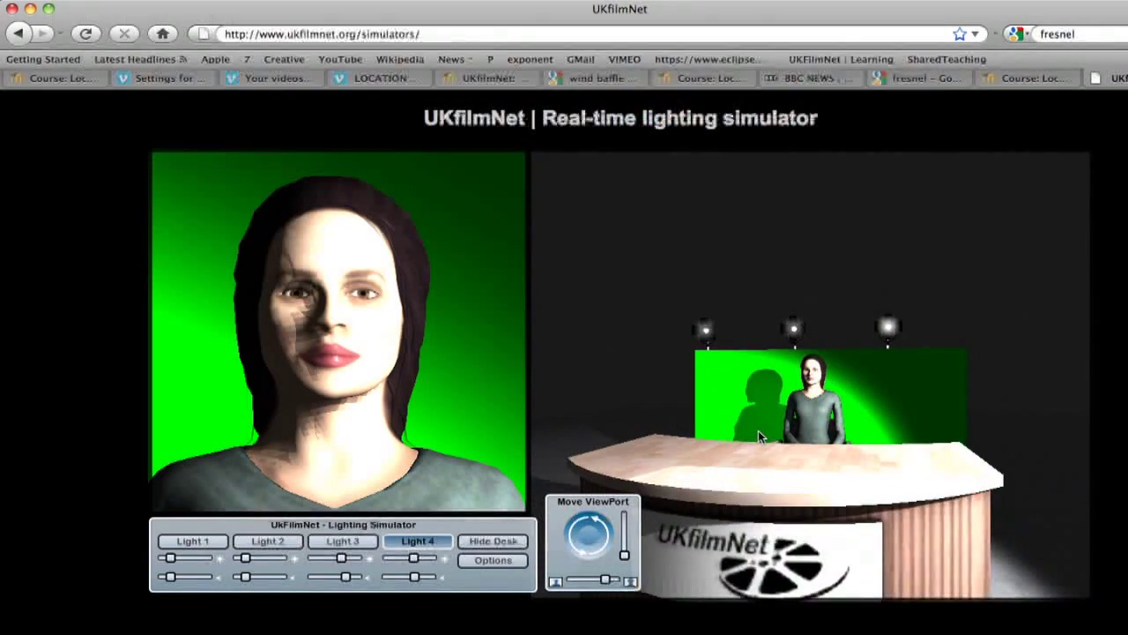
pyautogui.press('o')
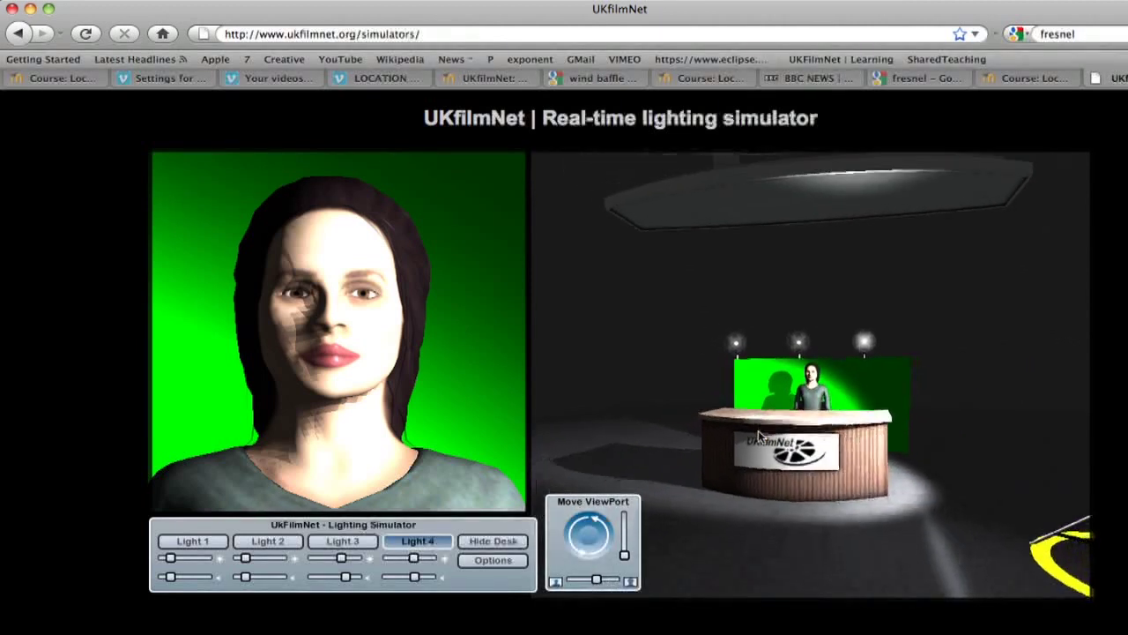
pyautogui.press('o')
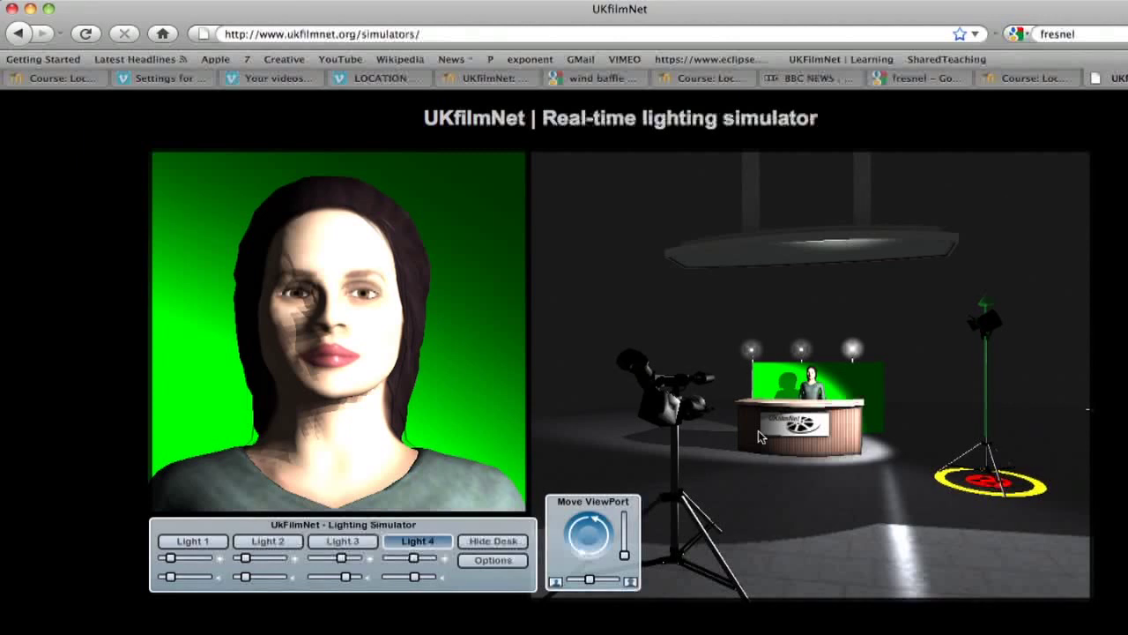
# Raise the studio view directly overhead, zoom in on the seated presenter, and circle around her from above.
pyautogui.press('Left')
pyautogui.press('Left')
pyautogui.press('Up')
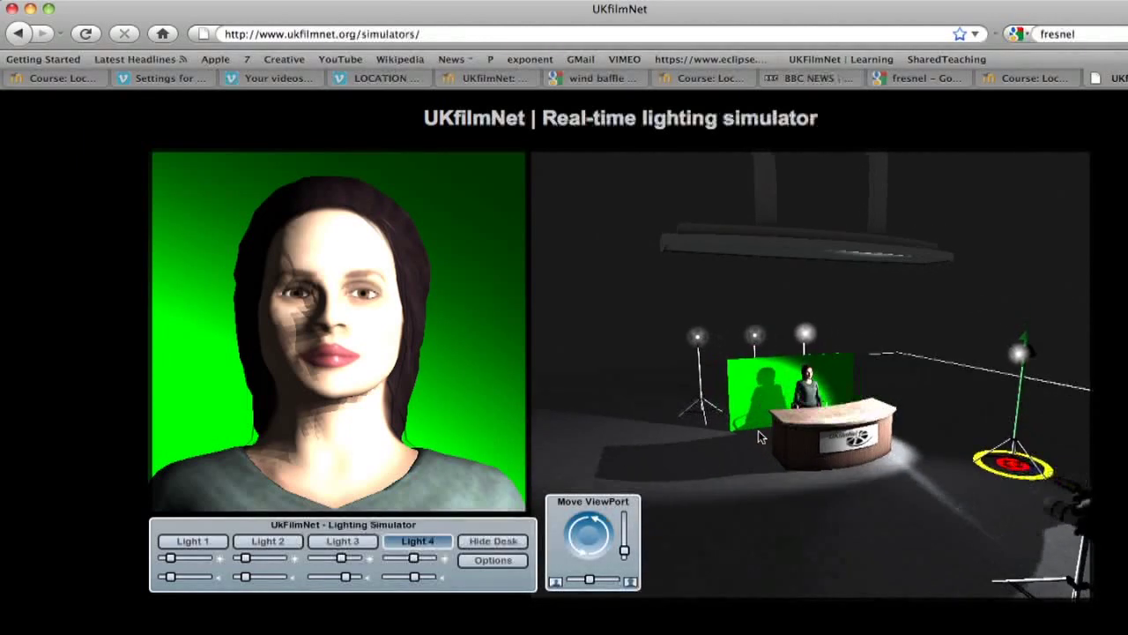
pyautogui.press('Up')
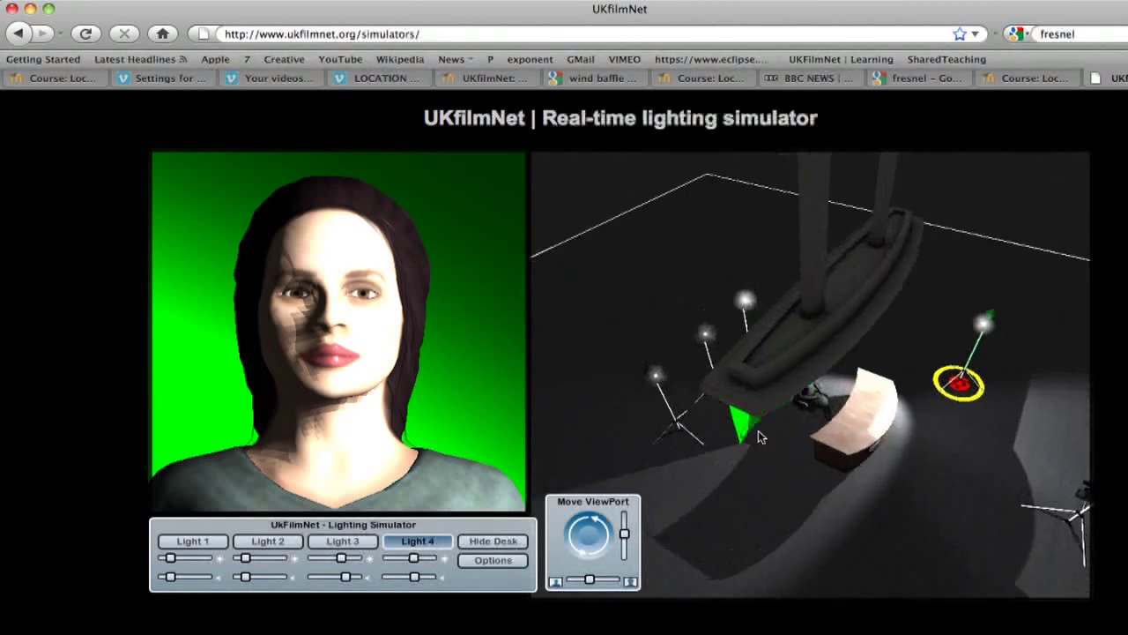
pyautogui.press('Left')
pyautogui.scroll(5, 762, 437)
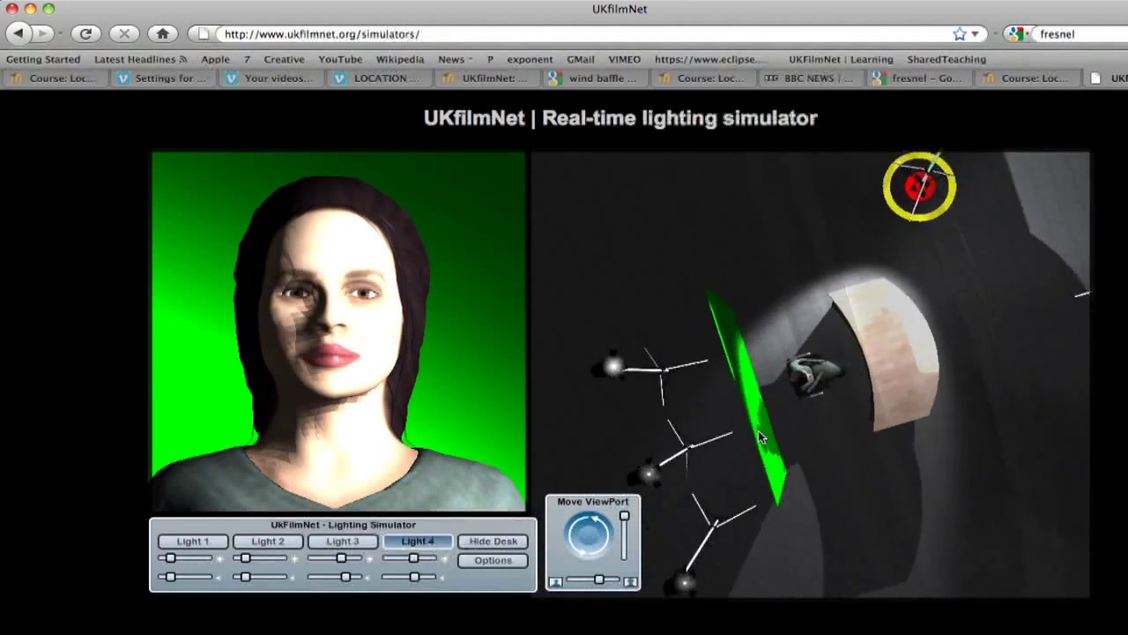
pyautogui.press('Left')
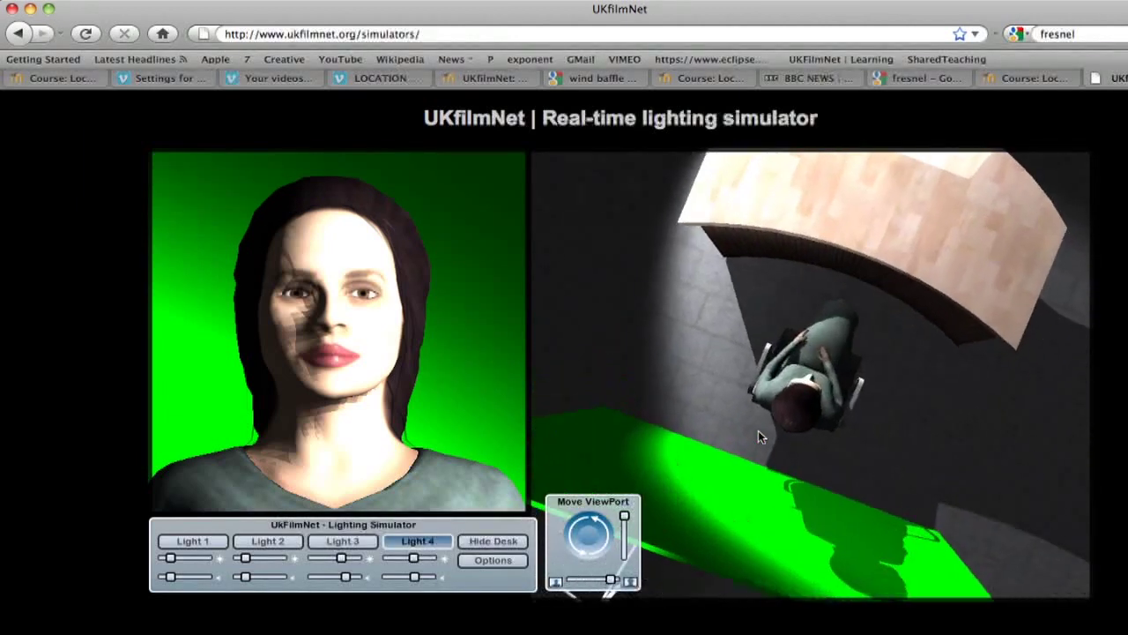
pyautogui.press('Left')
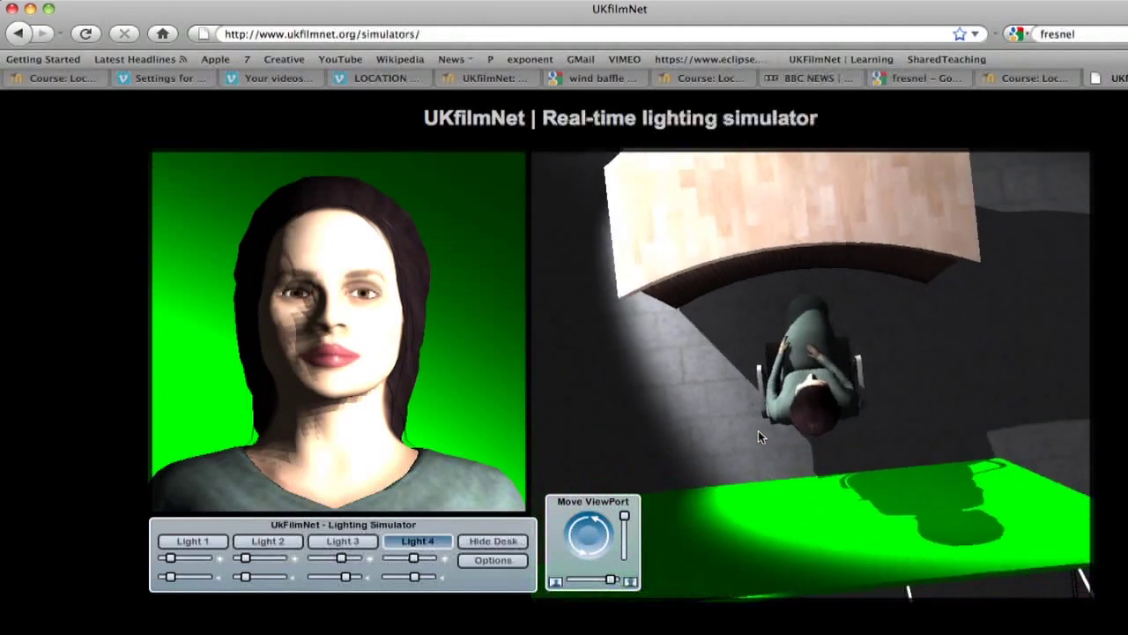
pyautogui.press('Left')
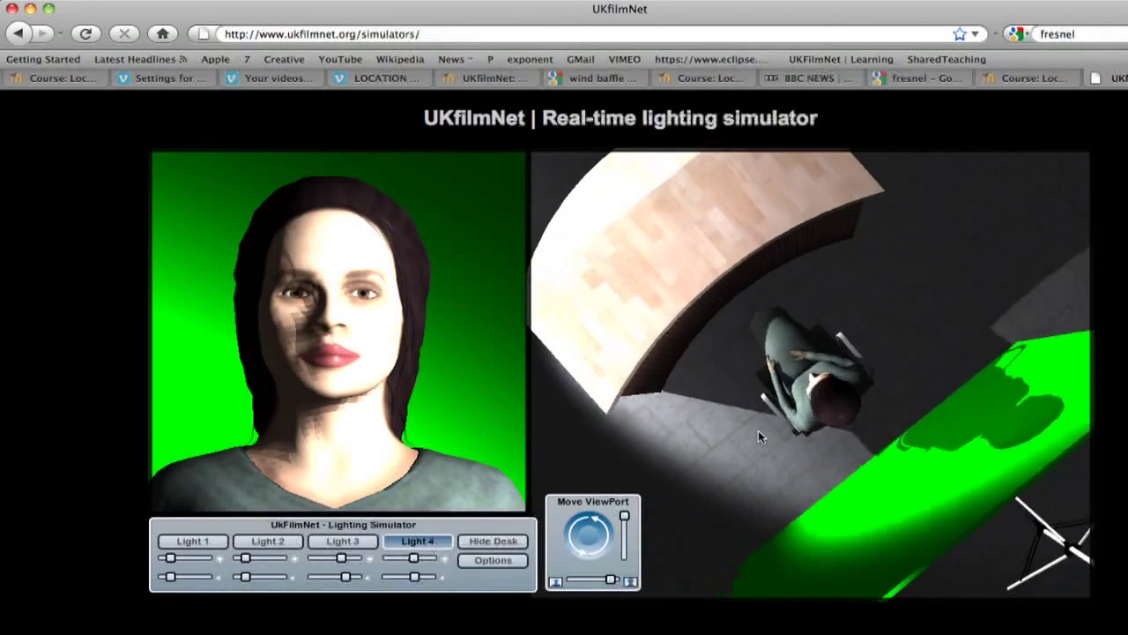
pyautogui.press('Left')
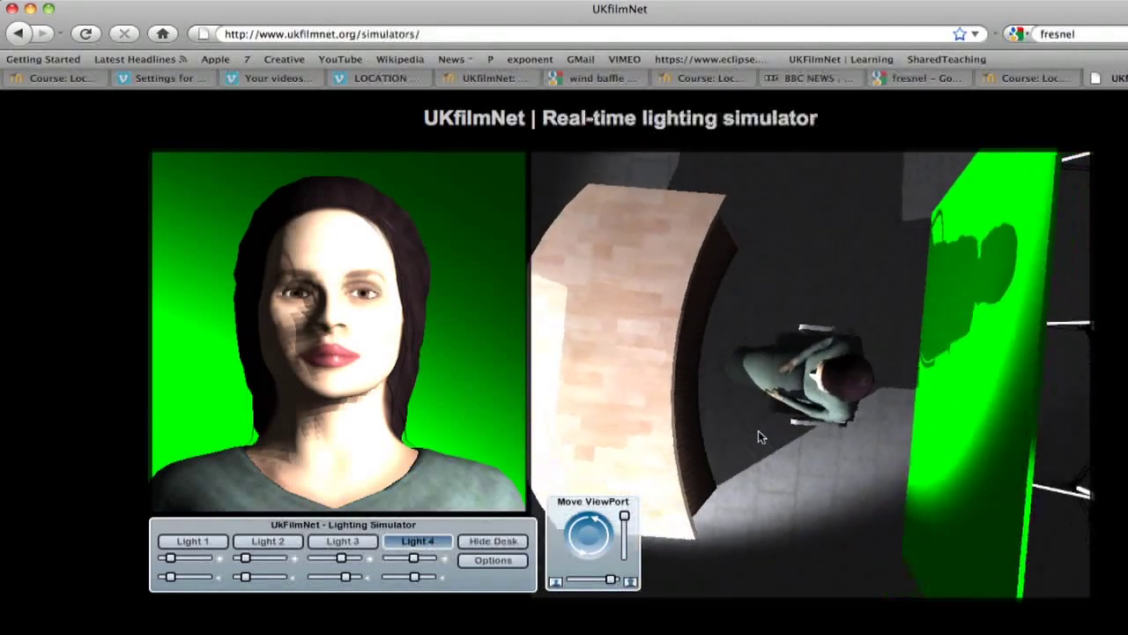
# Lower the overhead studio view and bring it back to a wide frontal view of the desk.
pyautogui.press('Down')
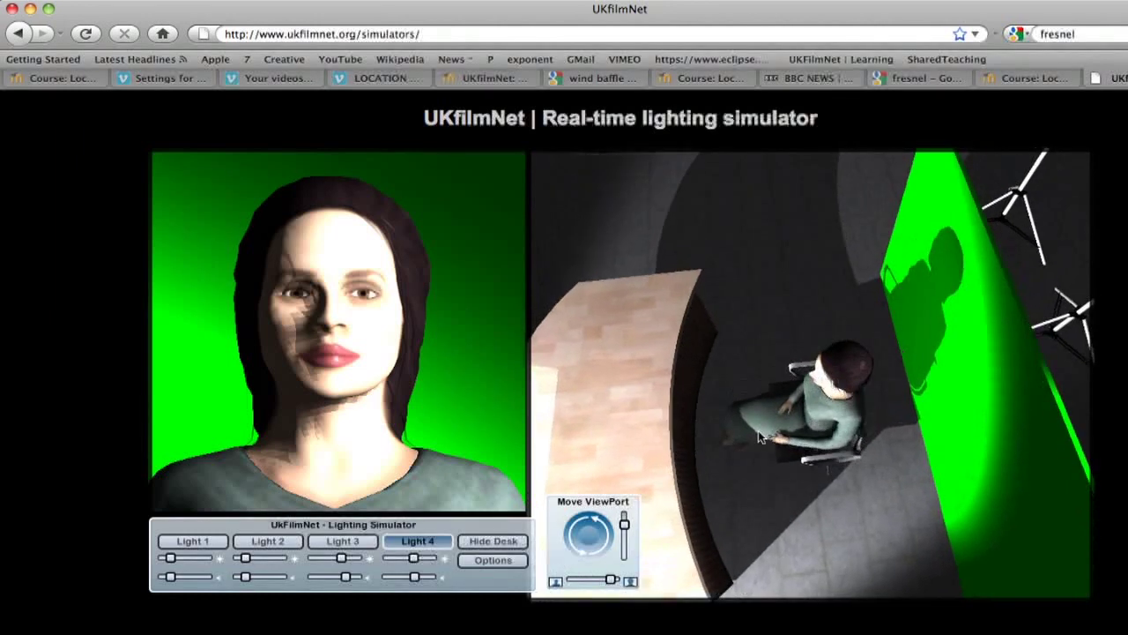
pyautogui.press('Left')
pyautogui.press('Down')
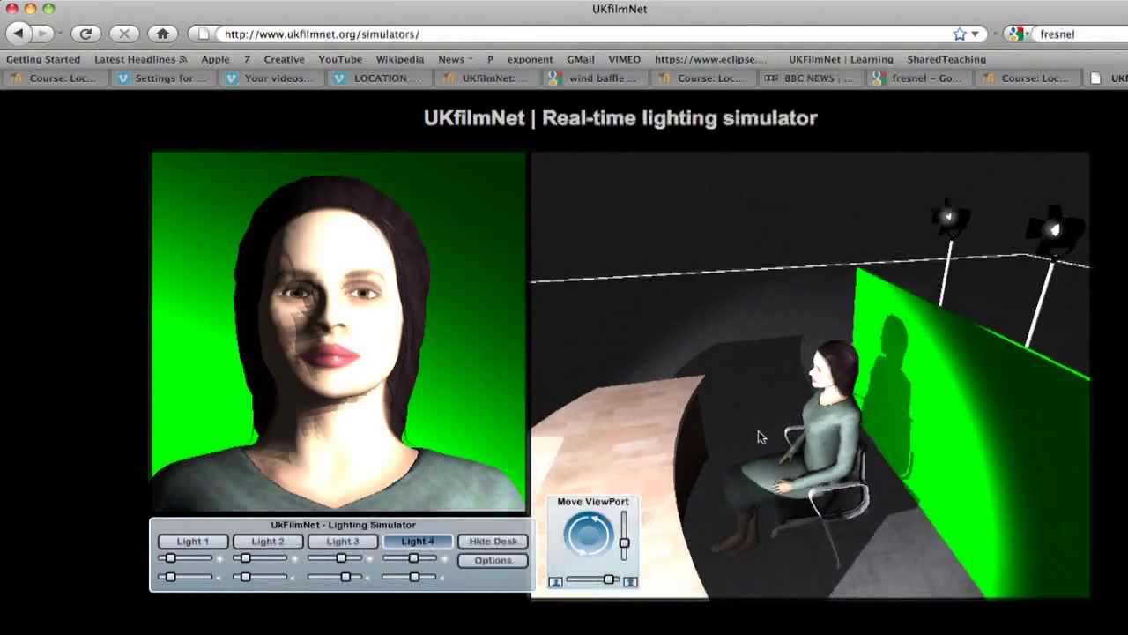
pyautogui.press('Left')
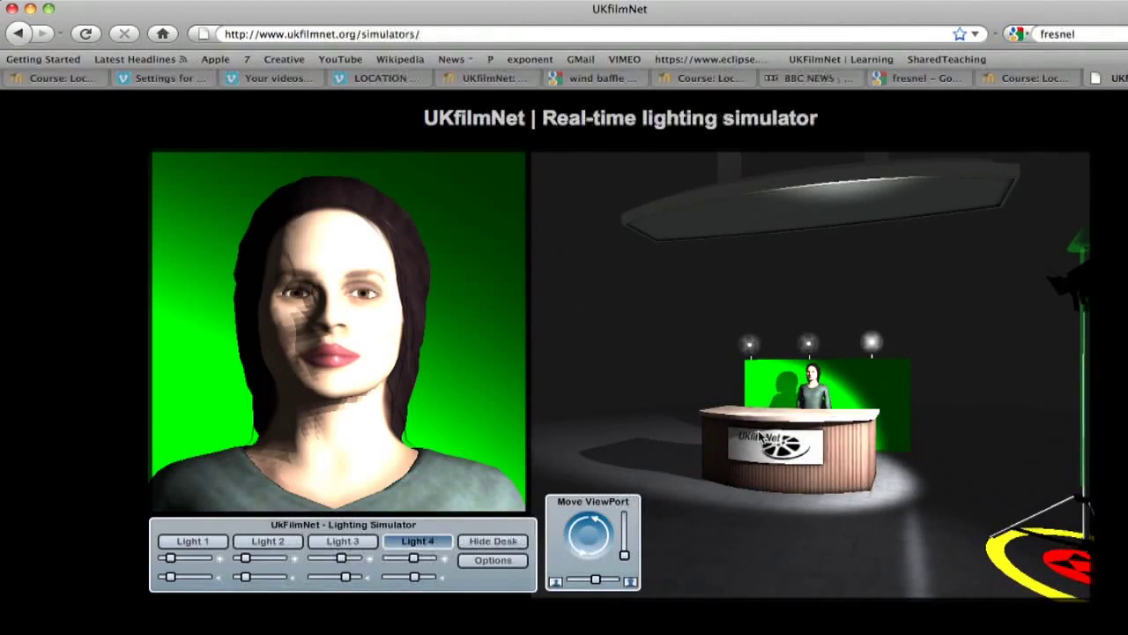
# Hide the desk and the green screen so only the seated presenter and the lights remain on the set.
pyautogui.click(498, 541)
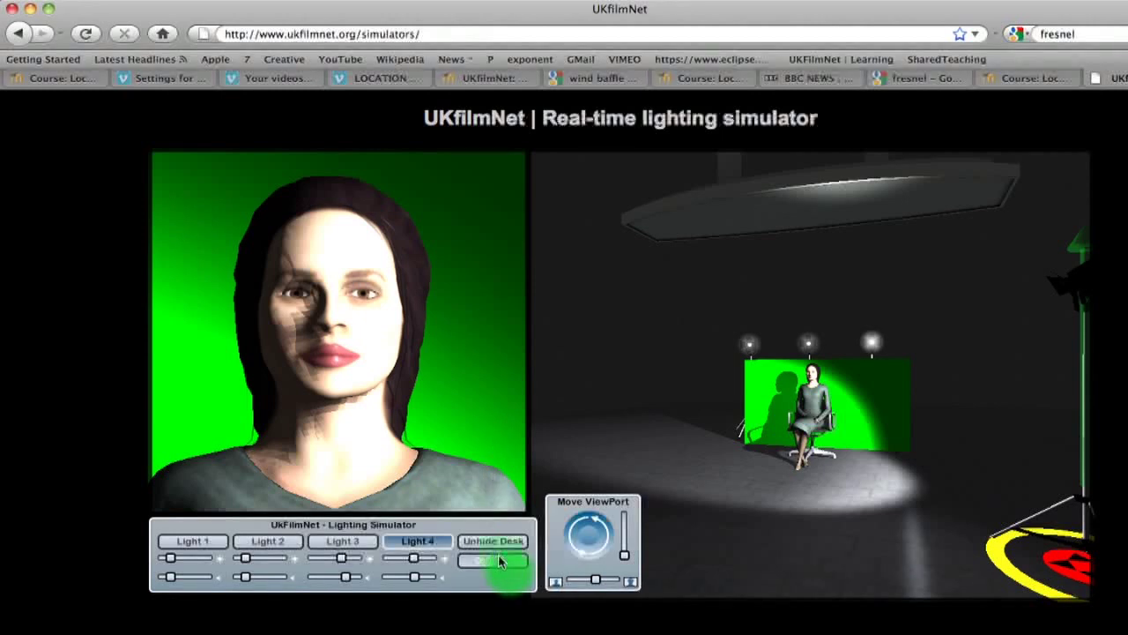
pyautogui.click(492, 561)
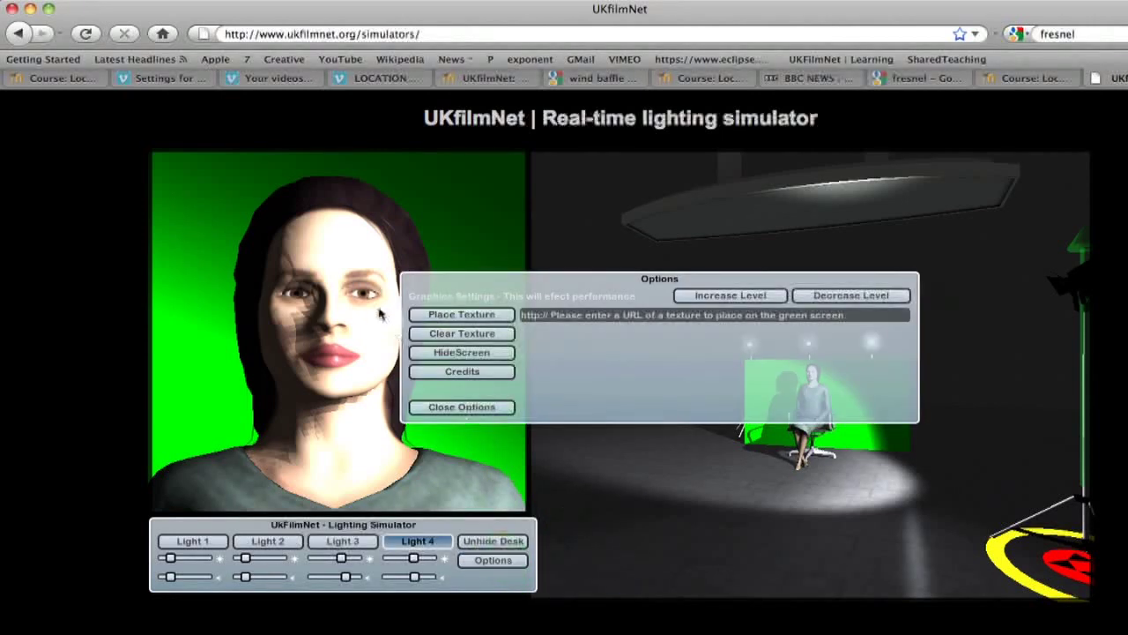
pyautogui.click(497, 354)
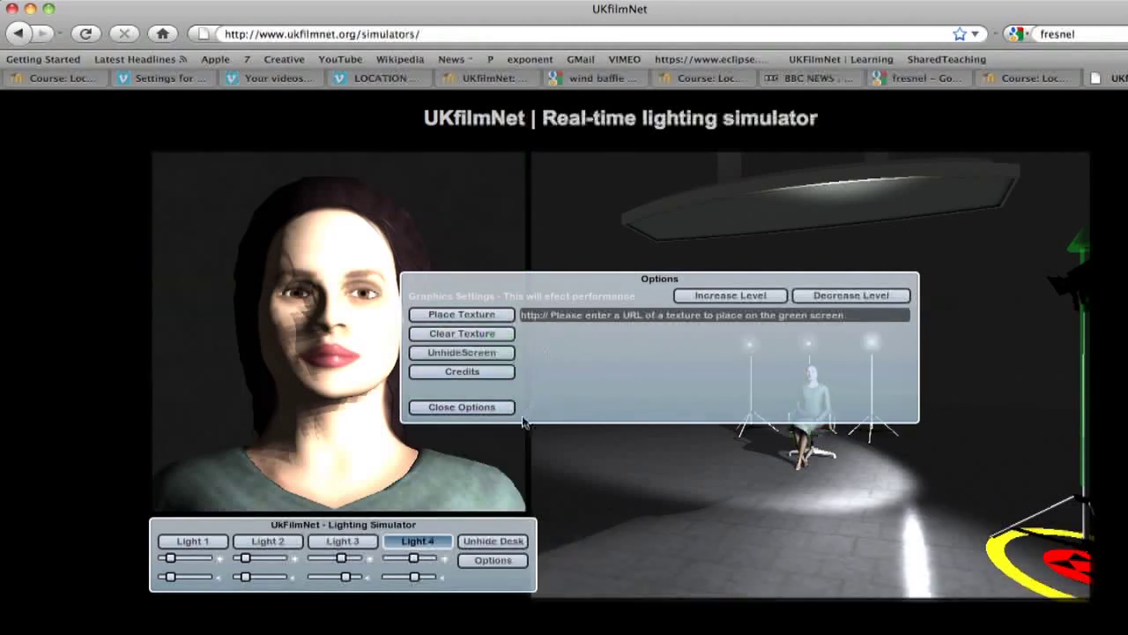
pyautogui.click(475, 408)
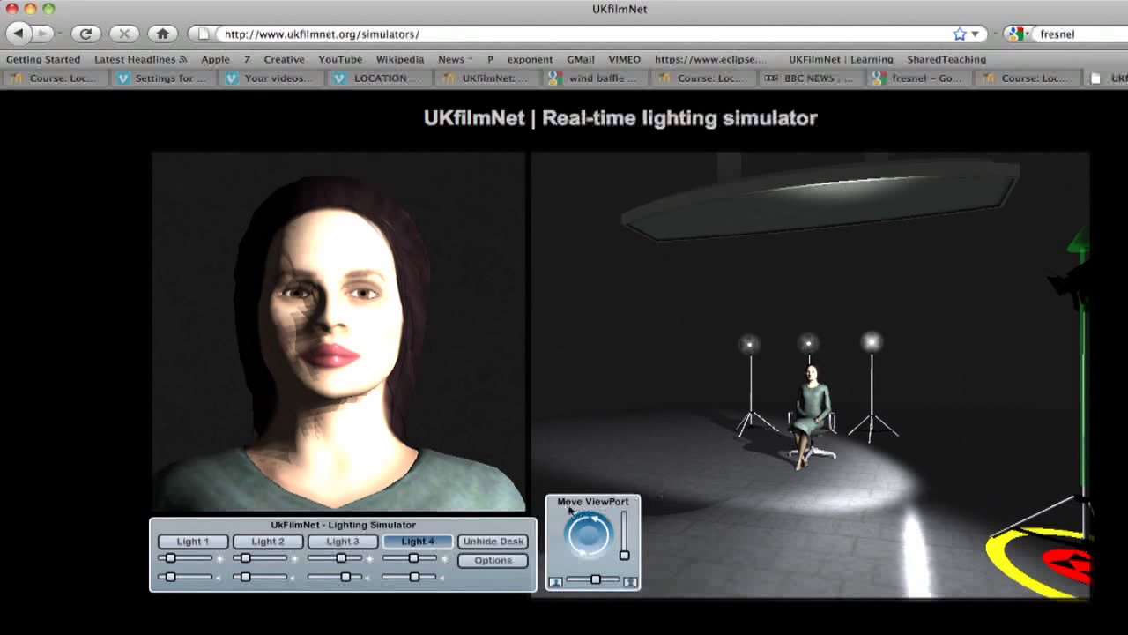
# Select Light 1, Light 2 and Light 3 in turn to identify each one's stand, raising the studio view slightly.
pyautogui.click(201, 541)
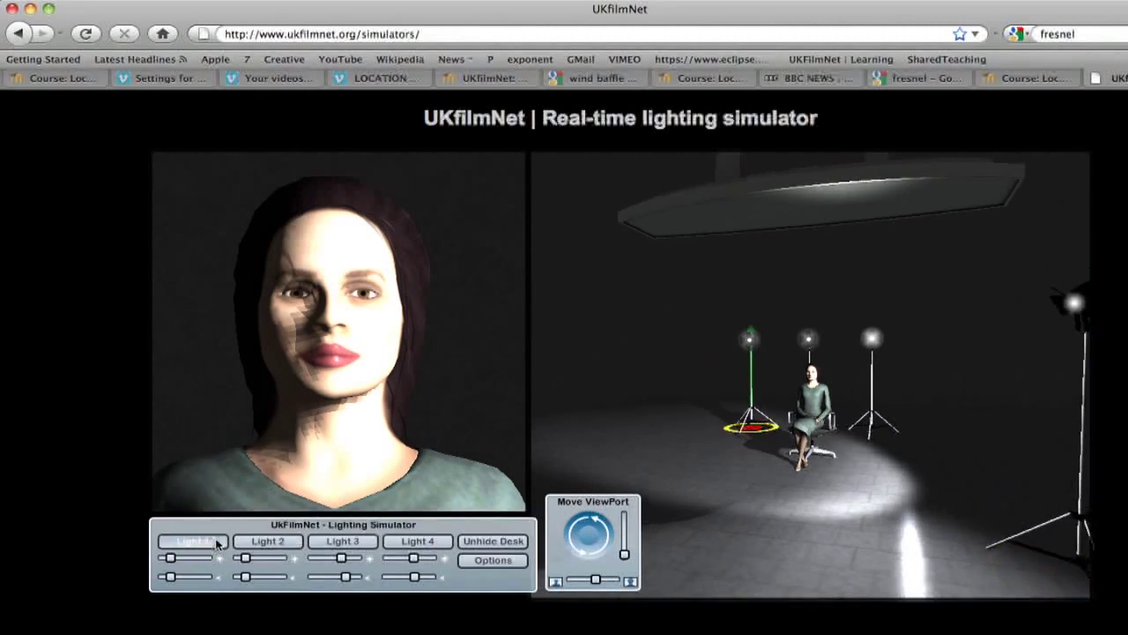
pyautogui.click(246, 542)
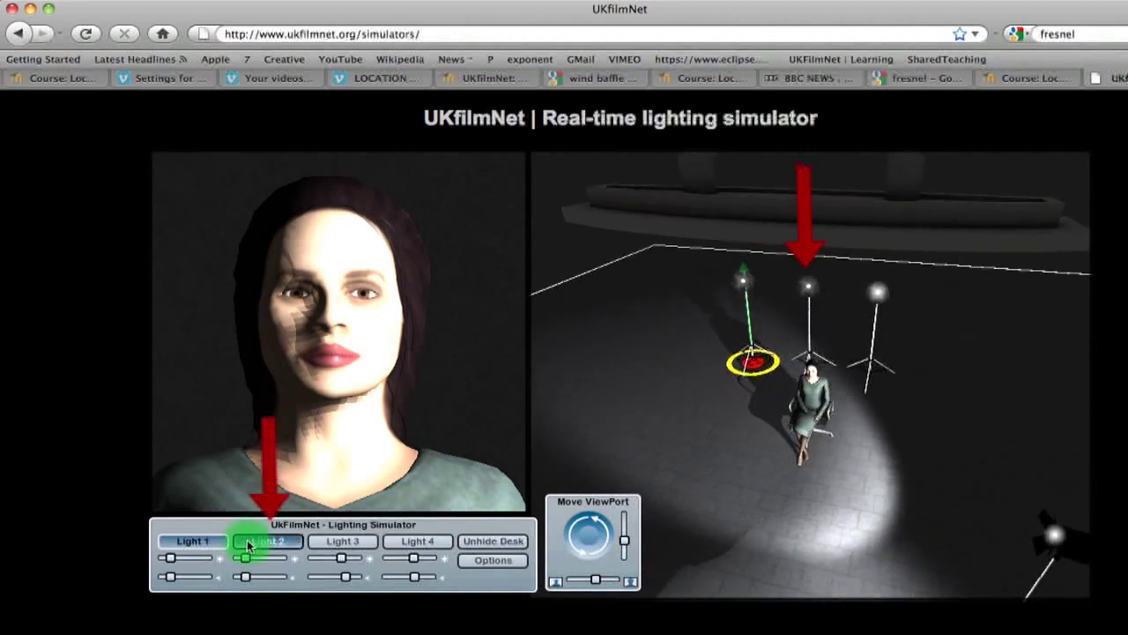
pyautogui.click(329, 543)
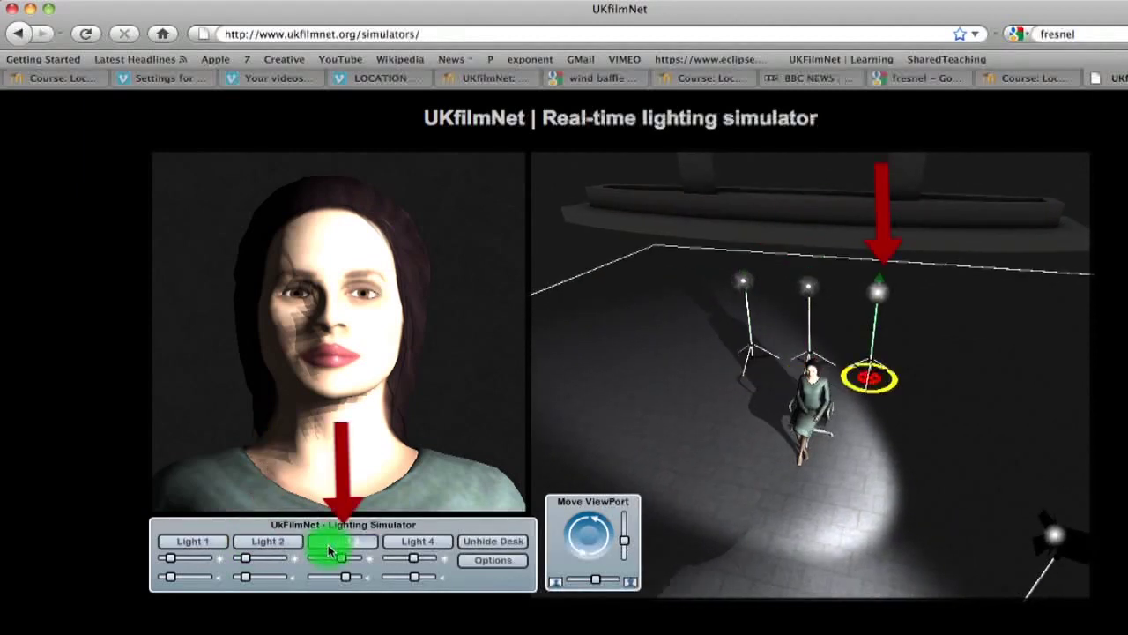
# Select Light 4 to identify its stand, then raise Light 2's brightness and widen its beam.
pyautogui.click(405, 545)
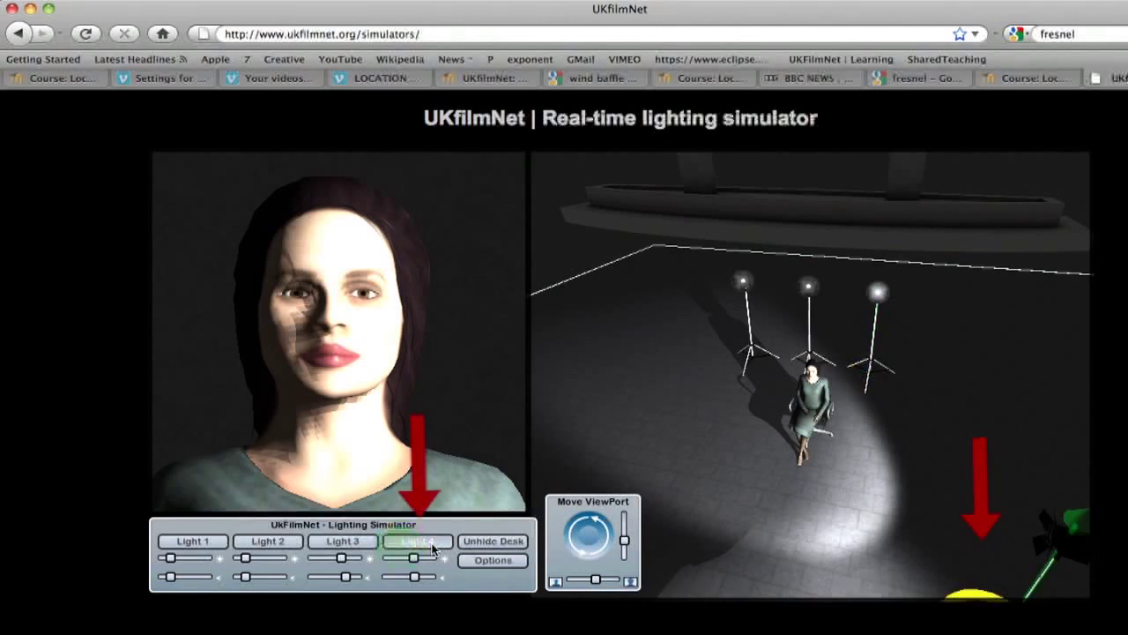
pyautogui.click(291, 544)
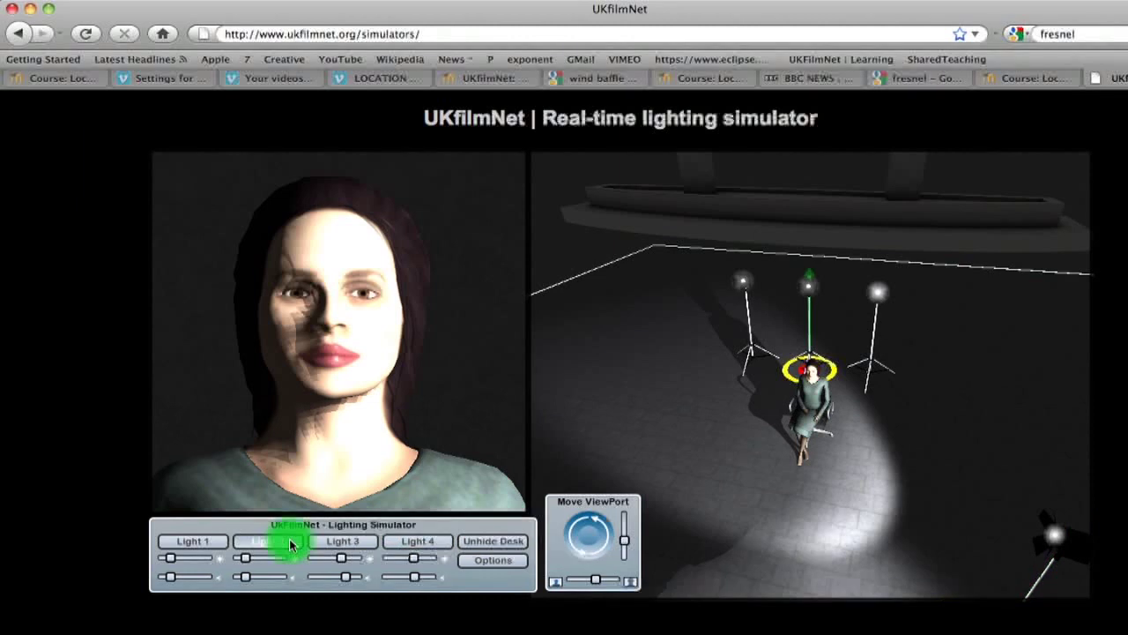
pyautogui.moveTo(252, 564)
pyautogui.mouseDown()
pyautogui.moveTo(270, 565)
pyautogui.moveTo(253, 576)
pyautogui.moveTo(291, 580)
pyautogui.mouseUp()
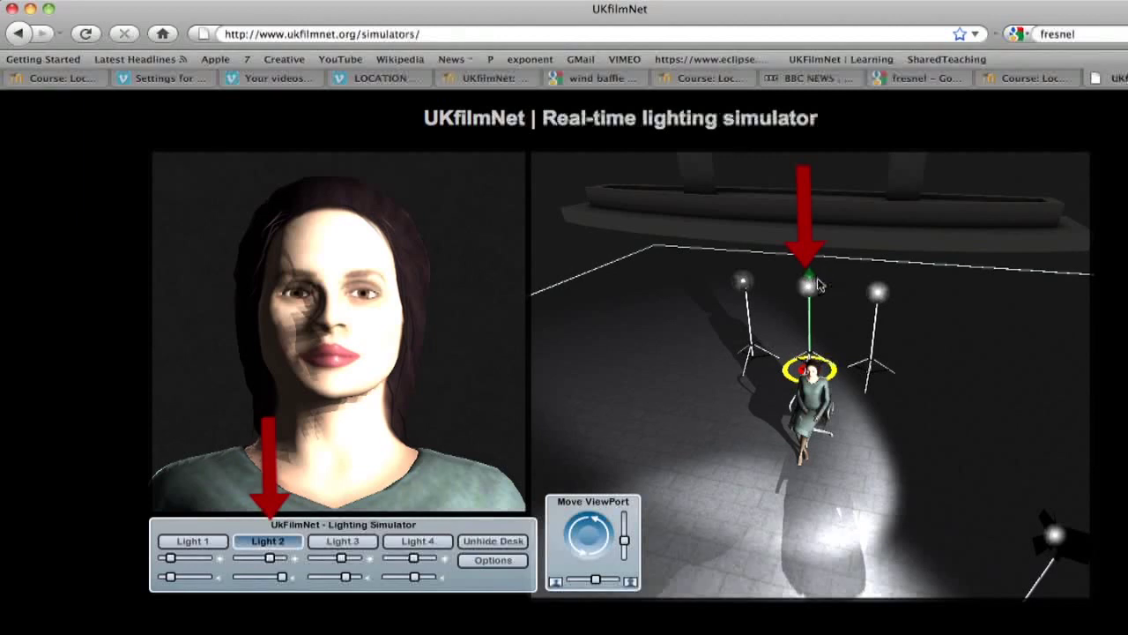
# Swing Light 2's lamp sideways onto the floor beside the presenter, lower its brightness slightly, and try narrow and wide beam settings, ending wide.
pyautogui.moveTo(813, 289); pyautogui.dragTo(545, 328)
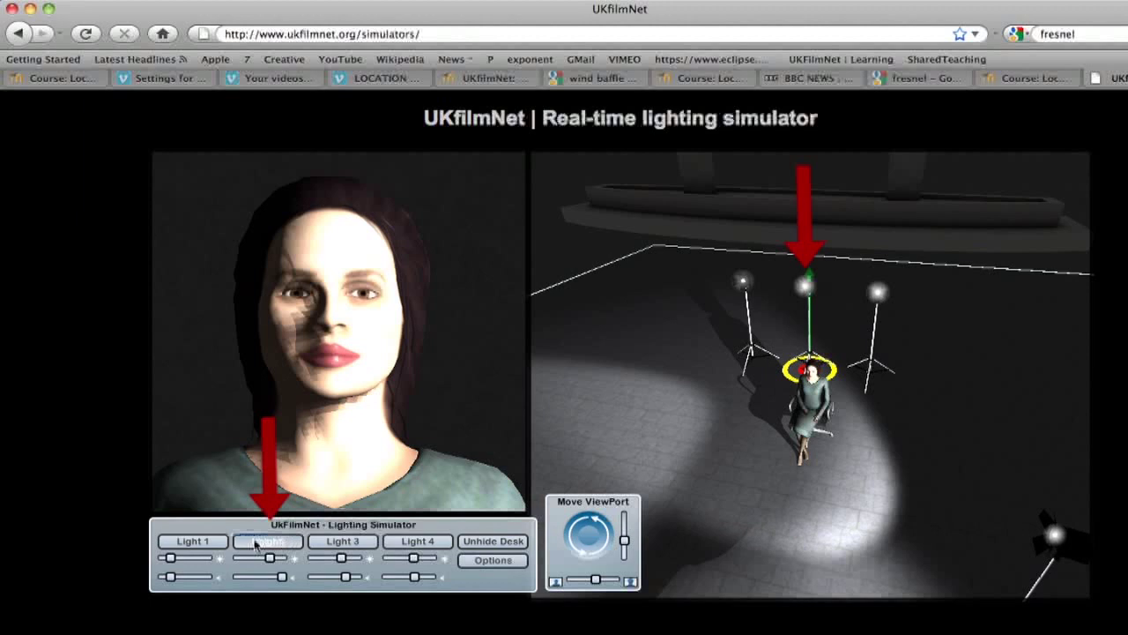
pyautogui.moveTo(269, 561)
pyautogui.mouseDown()
pyautogui.moveTo(246, 561)
pyautogui.moveTo(268, 561)
pyautogui.moveTo(282, 579)
pyautogui.moveTo(256, 581)
pyautogui.moveTo(290, 561)
pyautogui.moveTo(256, 564)
pyautogui.mouseUp()
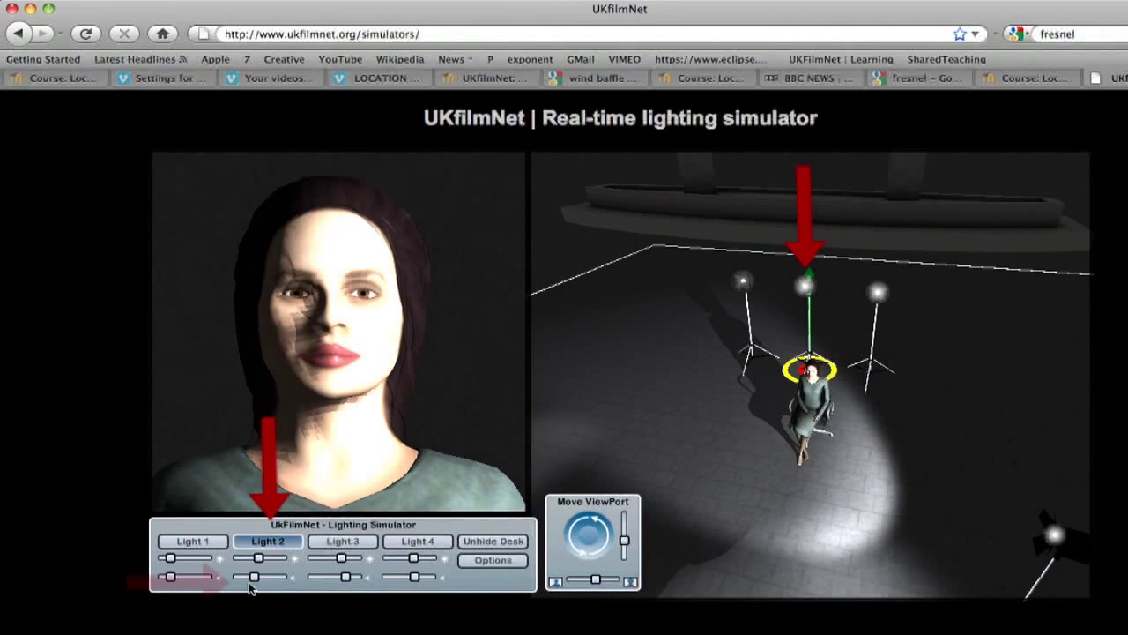
pyautogui.moveTo(254, 576); pyautogui.dragTo(289, 576)
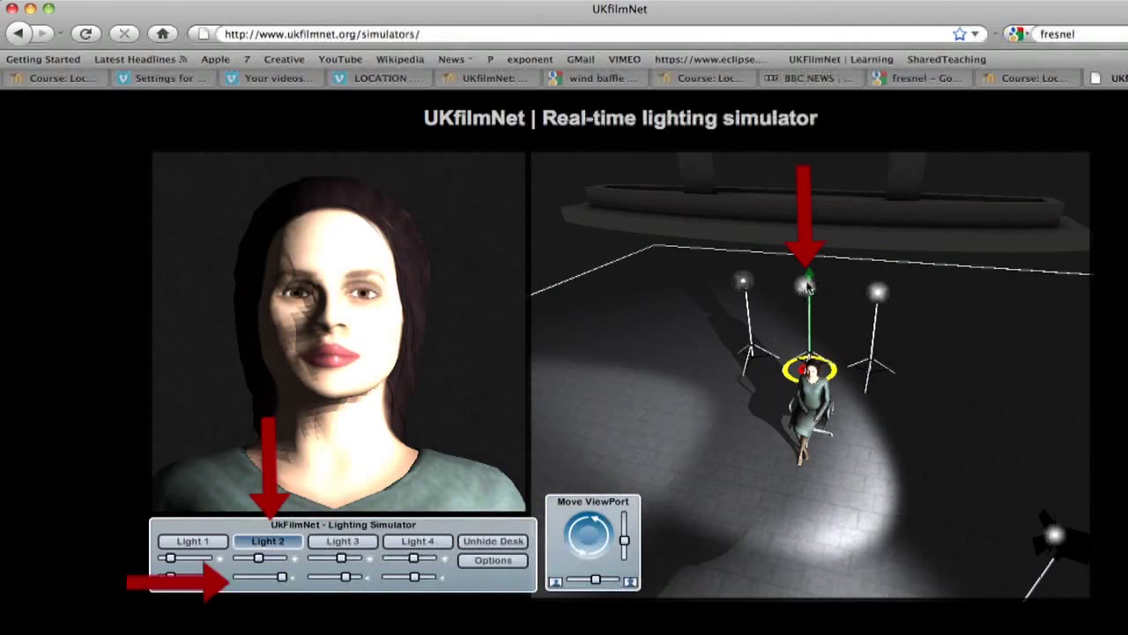
# View Light 2 up close from the presenter's side, raise its lamp on the stand, and lower it below its starting height.
pyautogui.scroll(5, 808, 288)
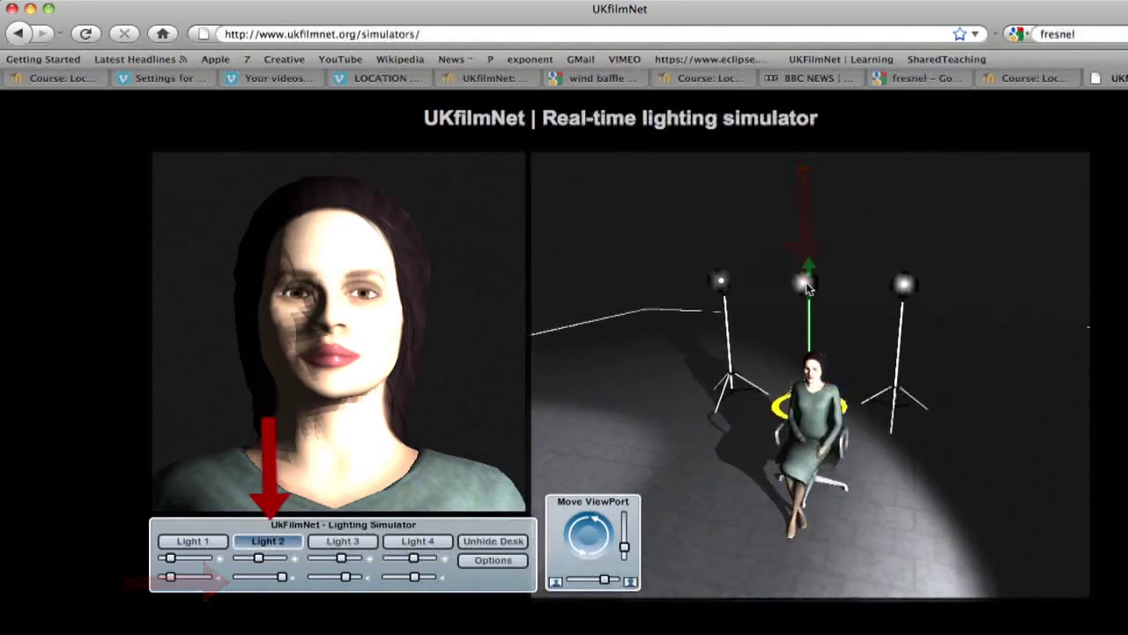
pyautogui.scroll(5, 808, 288)
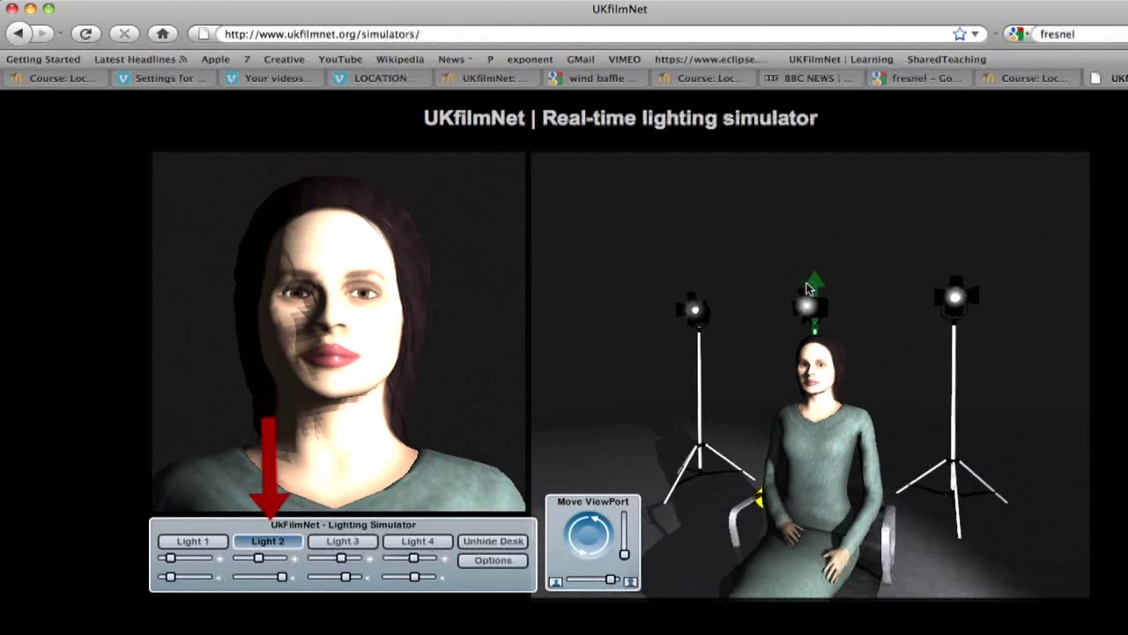
pyautogui.press('Right')
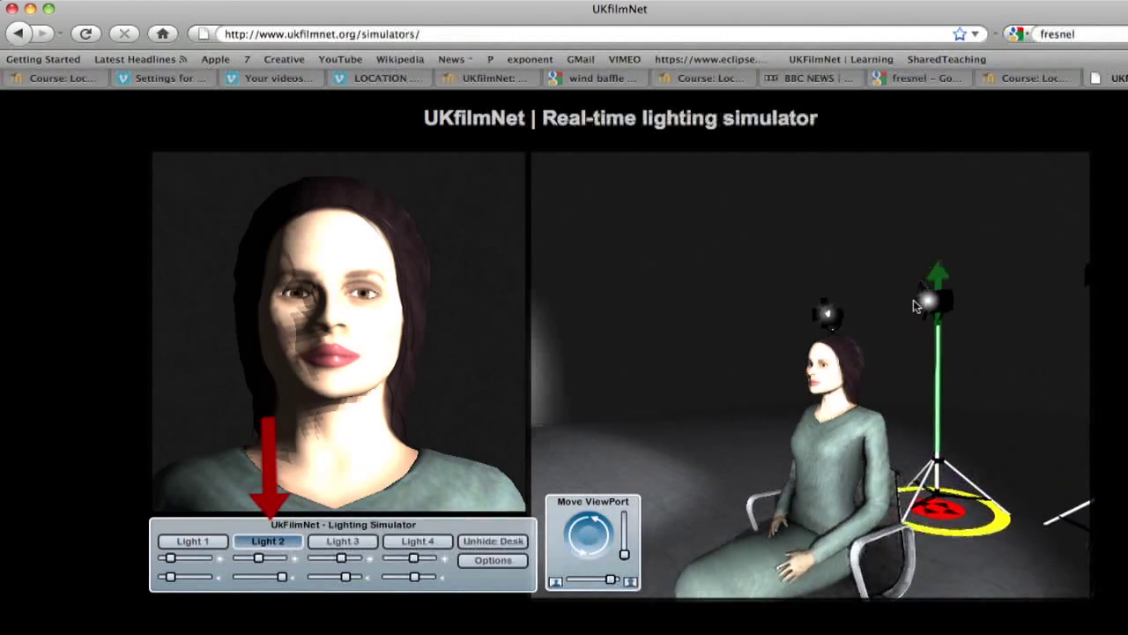
pyautogui.press('Right')
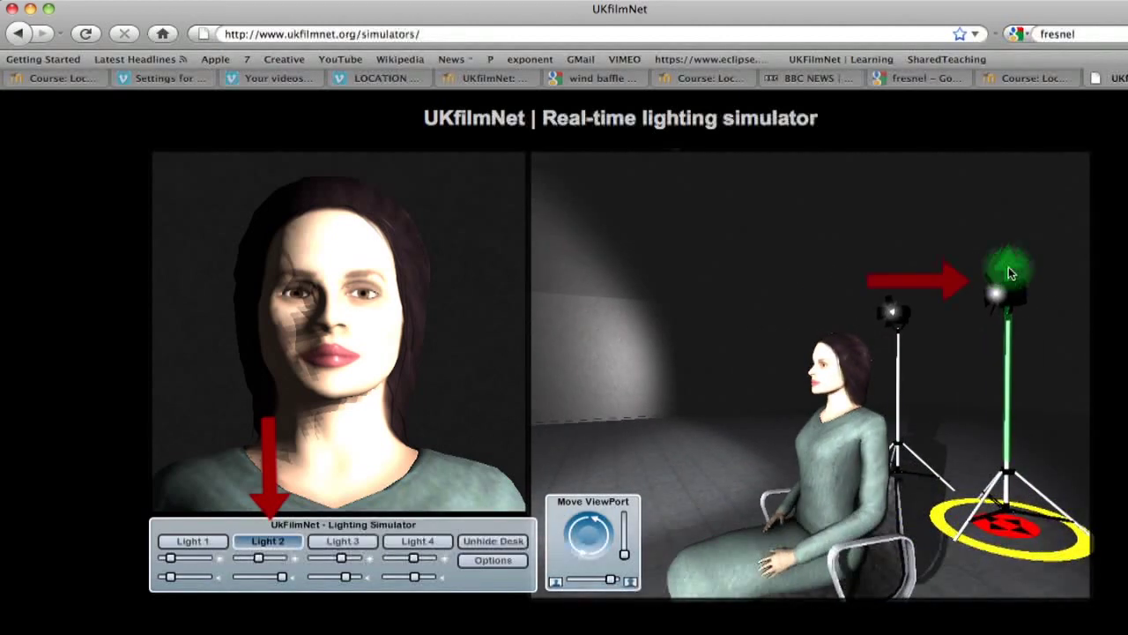
pyautogui.moveTo(1010, 213); pyautogui.dragTo(1012, 166)
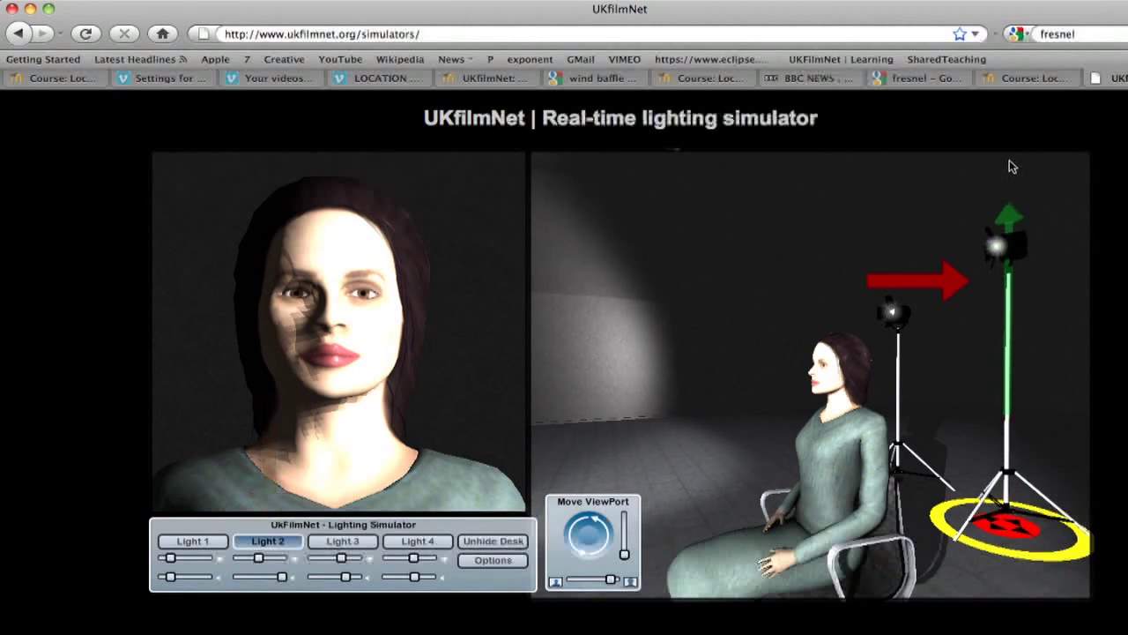
pyautogui.moveTo(1018, 214); pyautogui.dragTo(1024, 381)
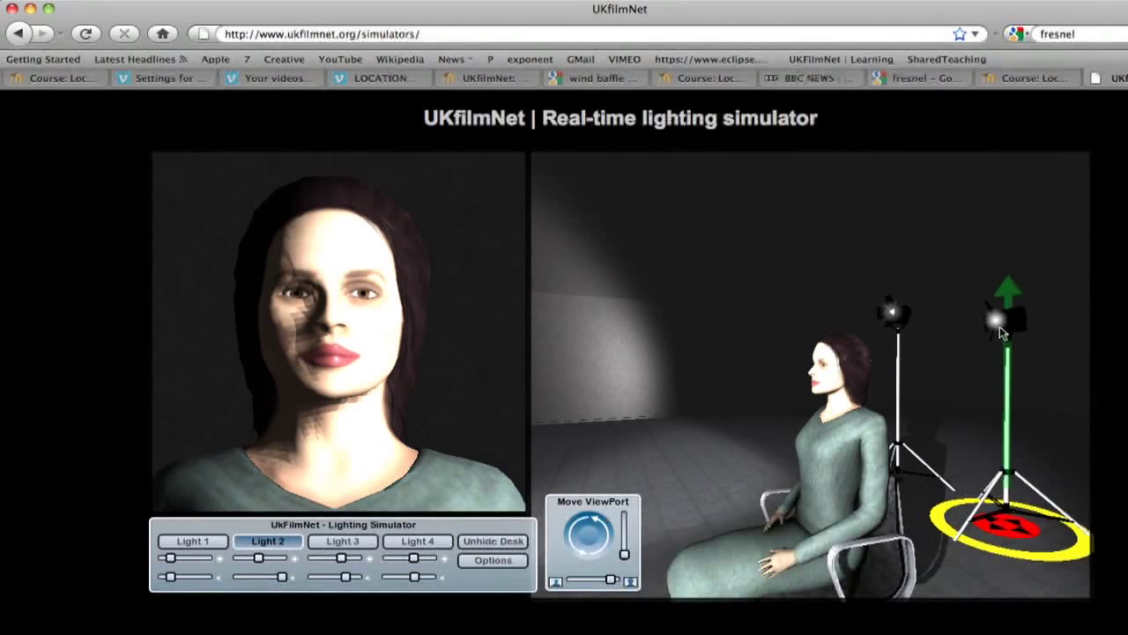
# Swing Light 2's lamp around on its stand and rotate the stand's base to redirect the beam.
pyautogui.moveTo(994, 324)
pyautogui.mouseDown()
pyautogui.moveTo(747, 344)
pyautogui.moveTo(902, 347)
pyautogui.moveTo(959, 476)
pyautogui.moveTo(980, 630)
pyautogui.moveTo(682, 420)
pyautogui.moveTo(579, 331)
pyautogui.moveTo(657, 325)
pyautogui.mouseUp()
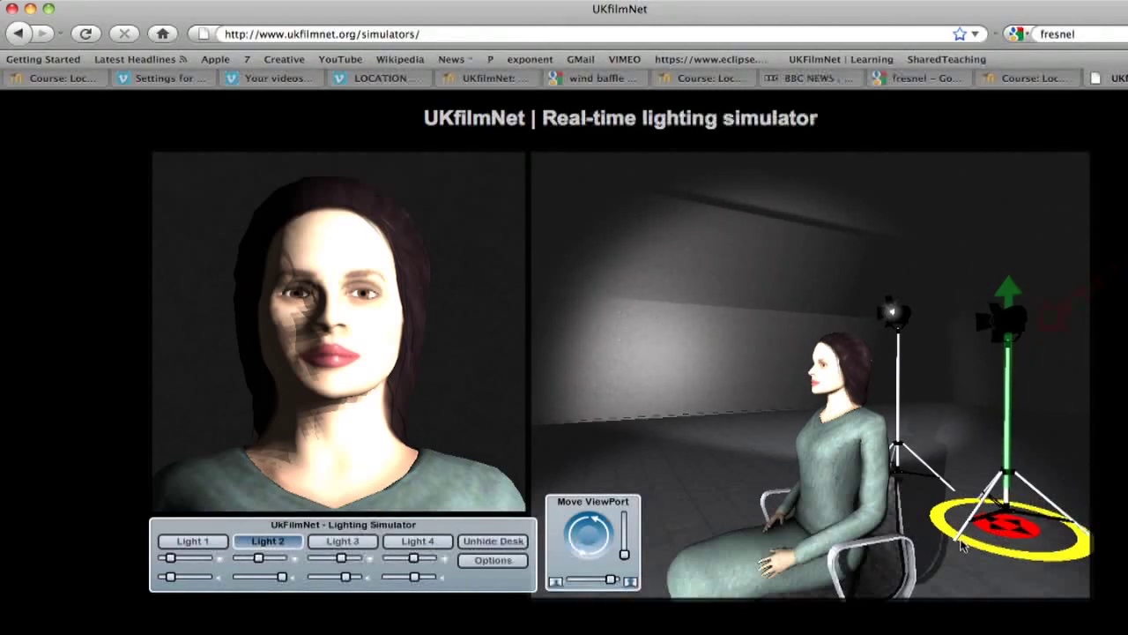
pyautogui.moveTo(949, 530)
pyautogui.mouseDown()
pyautogui.moveTo(1126, 559)
pyautogui.moveTo(837, 493)
pyautogui.moveTo(670, 428)
pyautogui.moveTo(996, 540)
pyautogui.moveTo(1093, 551)
pyautogui.mouseUp()
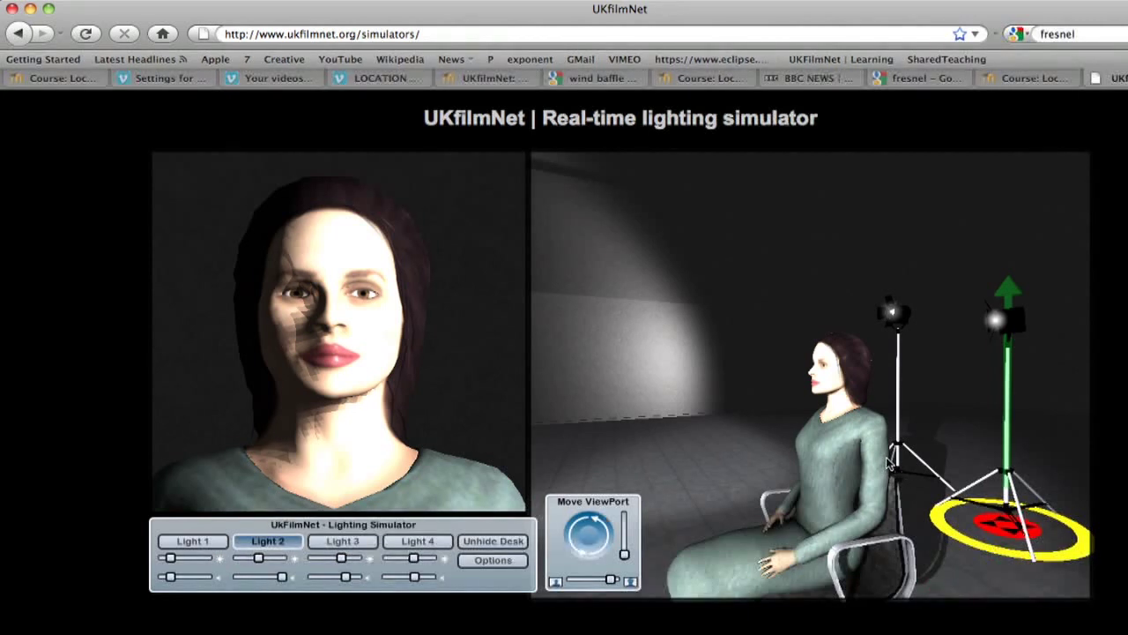
# Move Light 1's stand forward from behind the presenter, viewing the whole studio with all four lights.
pyautogui.press('i')
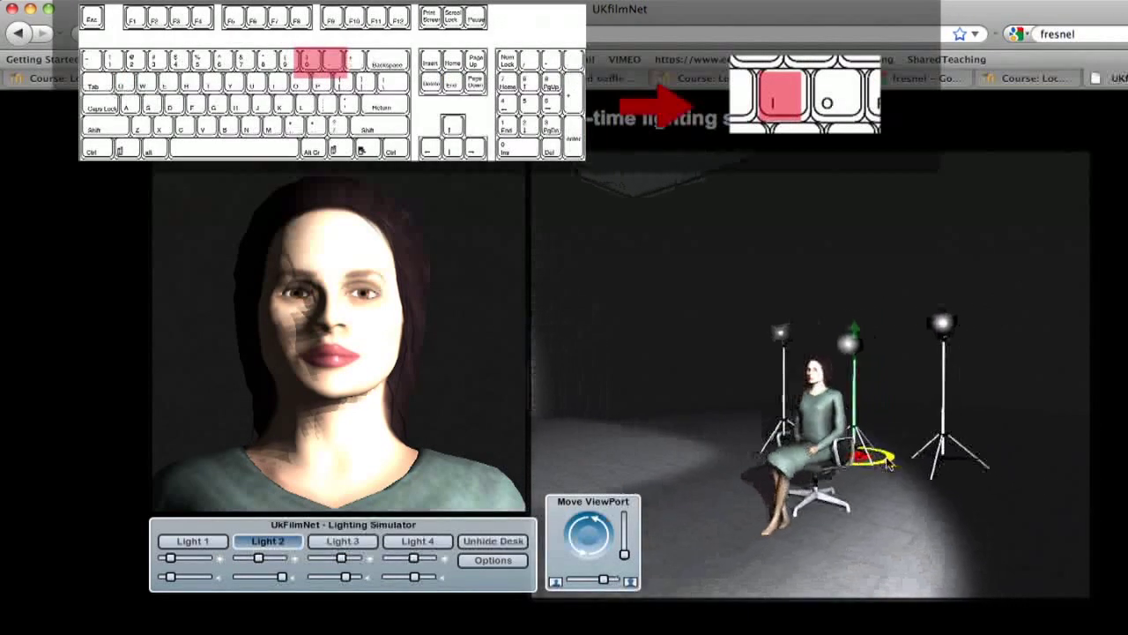
pyautogui.press('i')
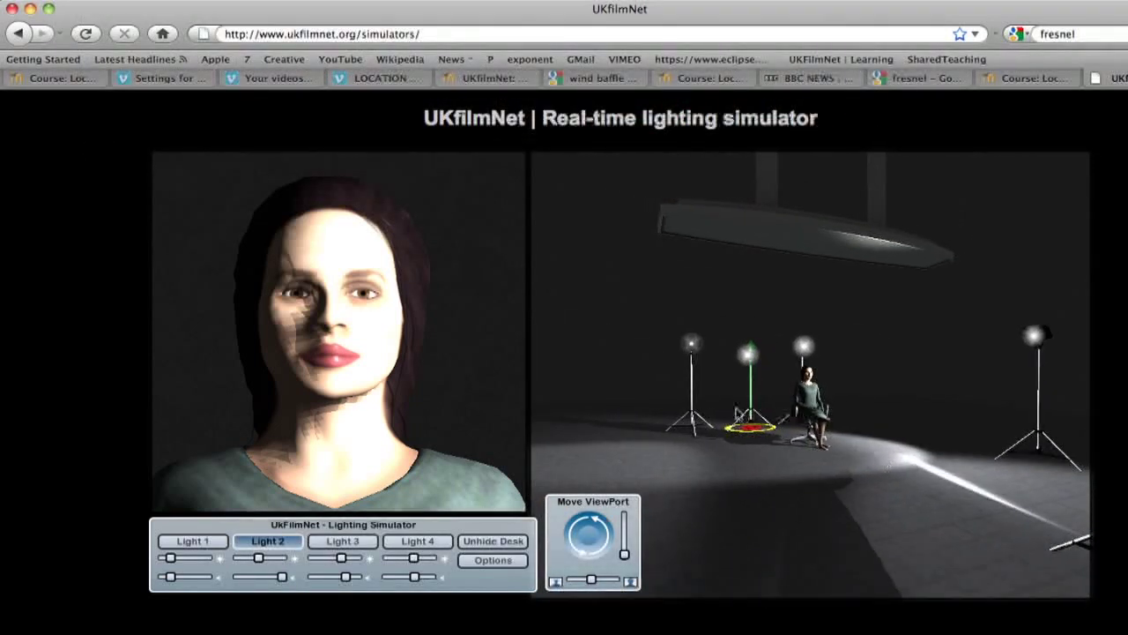
pyautogui.click(211, 539)
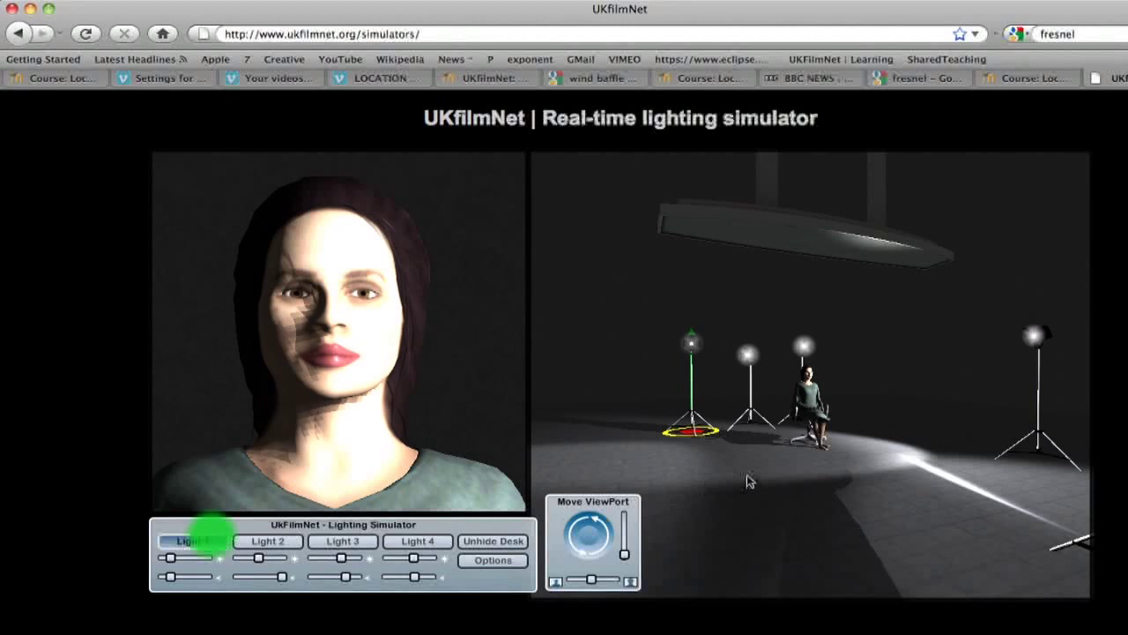
pyautogui.click(700, 432)
pyautogui.moveTo(700, 432); pyautogui.dragTo(707, 494)
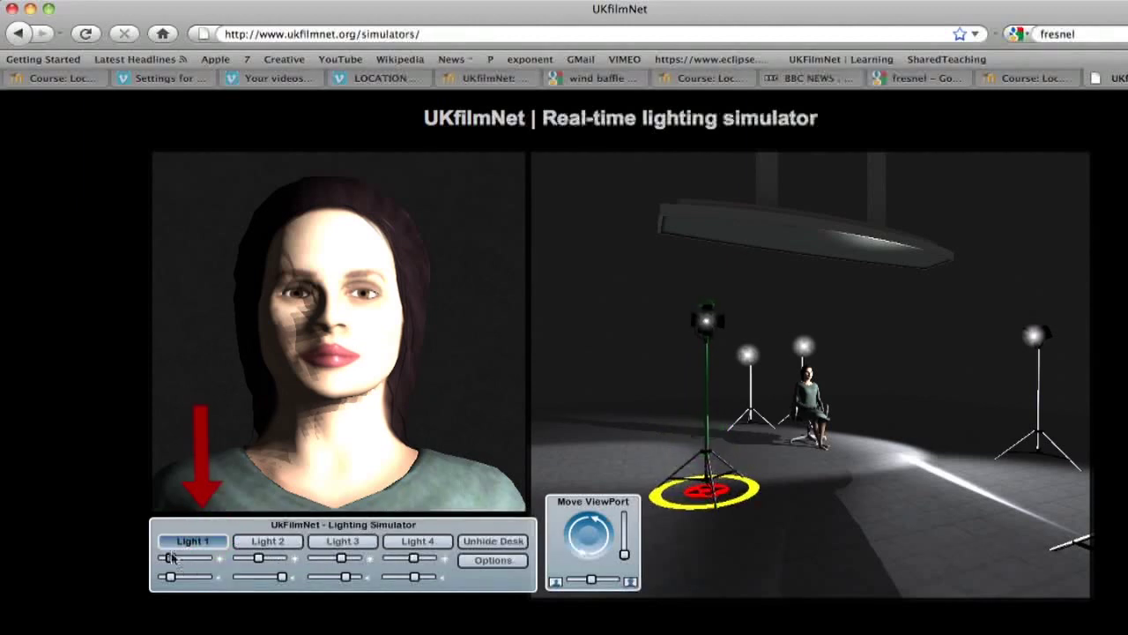
# Raise Light 1's brightness, widen its beam, and aim its lamp at the presenter's face.
pyautogui.moveTo(174, 556)
pyautogui.mouseDown()
pyautogui.moveTo(198, 560)
pyautogui.moveTo(194, 579)
pyautogui.mouseUp()
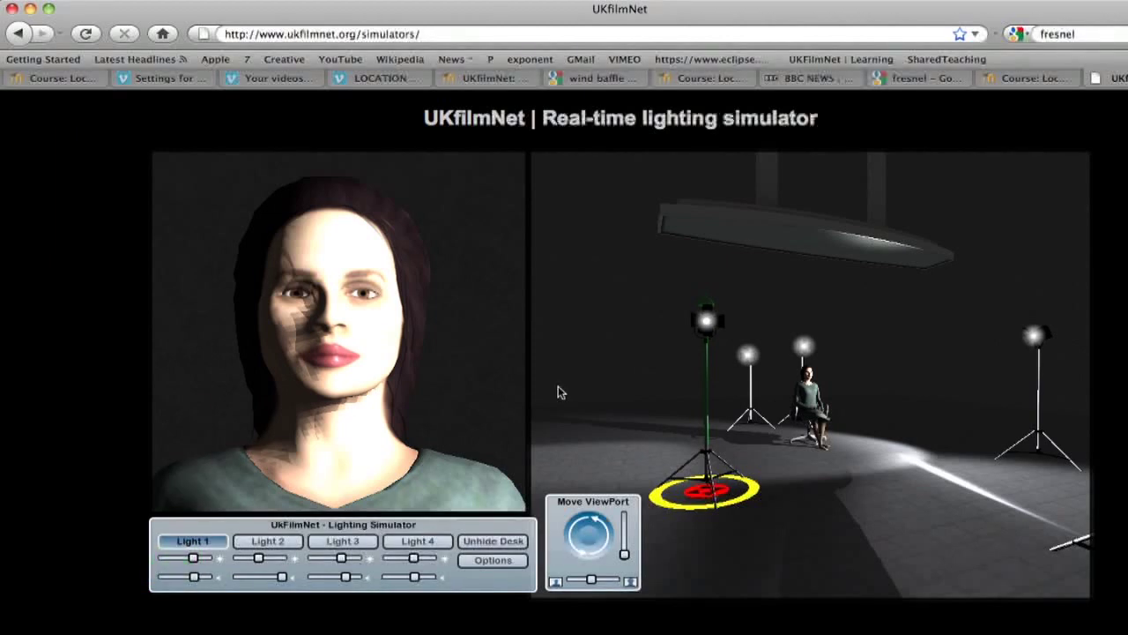
pyautogui.moveTo(707, 325); pyautogui.dragTo(1127, 419)
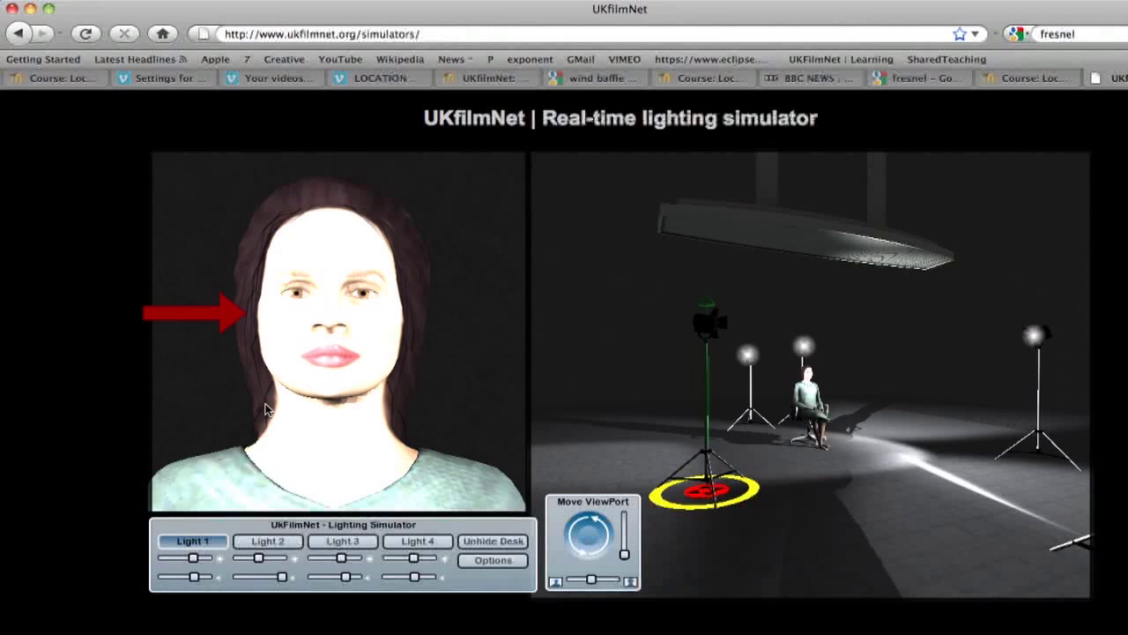
# Dim Light 1 to a low fill level and reduce Light 4's brightness to soften the light on the face.
pyautogui.click(190, 561)
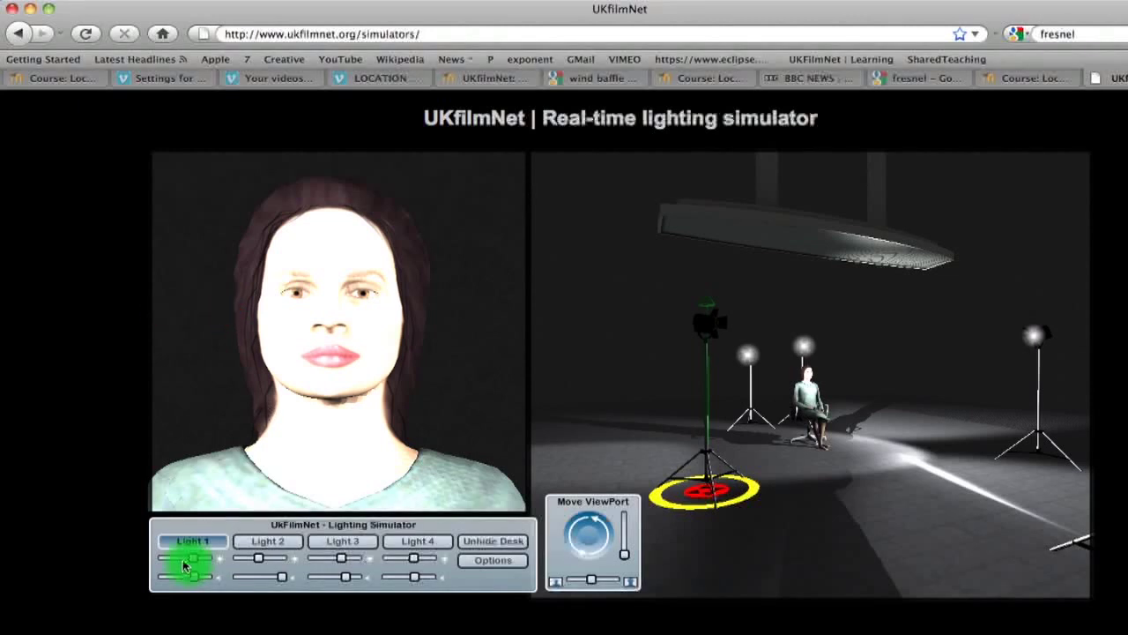
pyautogui.moveTo(190, 561); pyautogui.dragTo(169, 560)
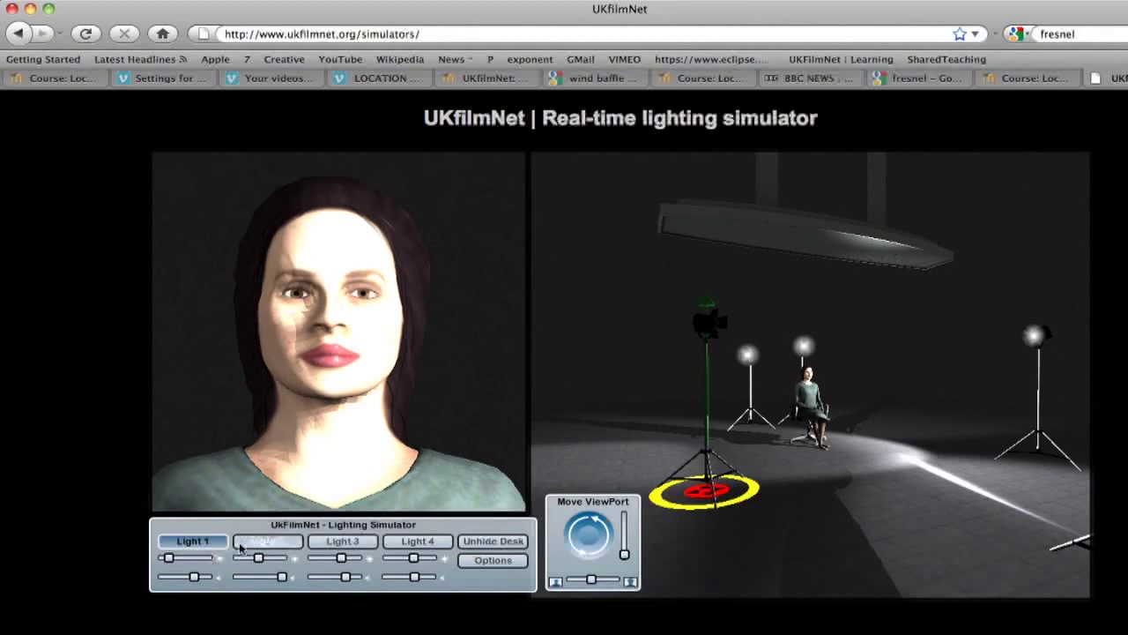
pyautogui.click(398, 541)
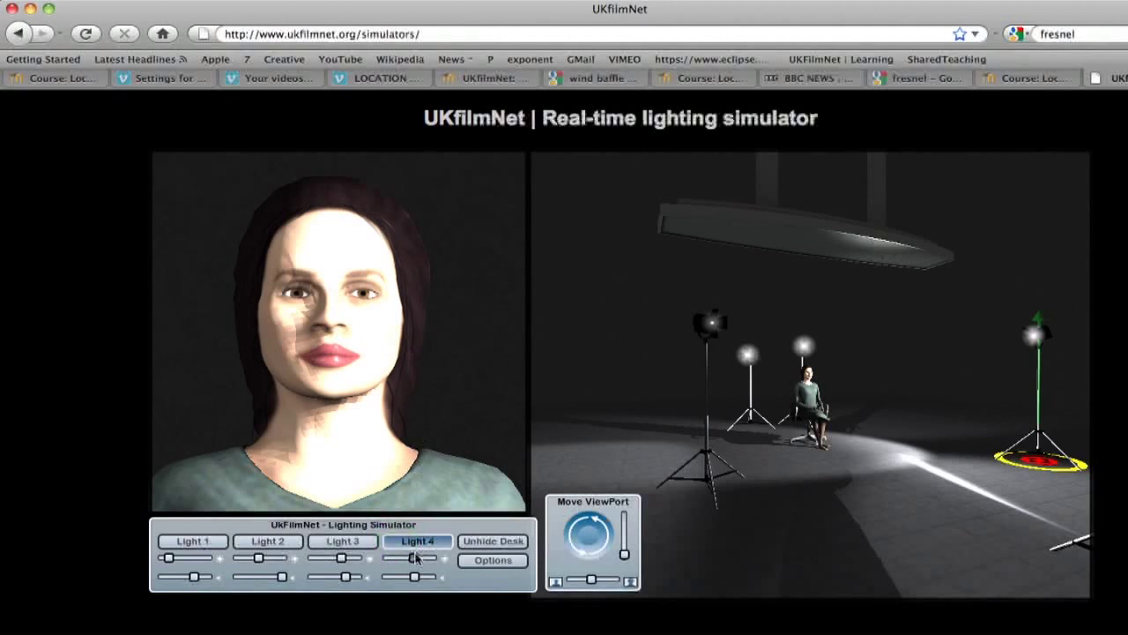
pyautogui.moveTo(416, 562); pyautogui.dragTo(401, 562)
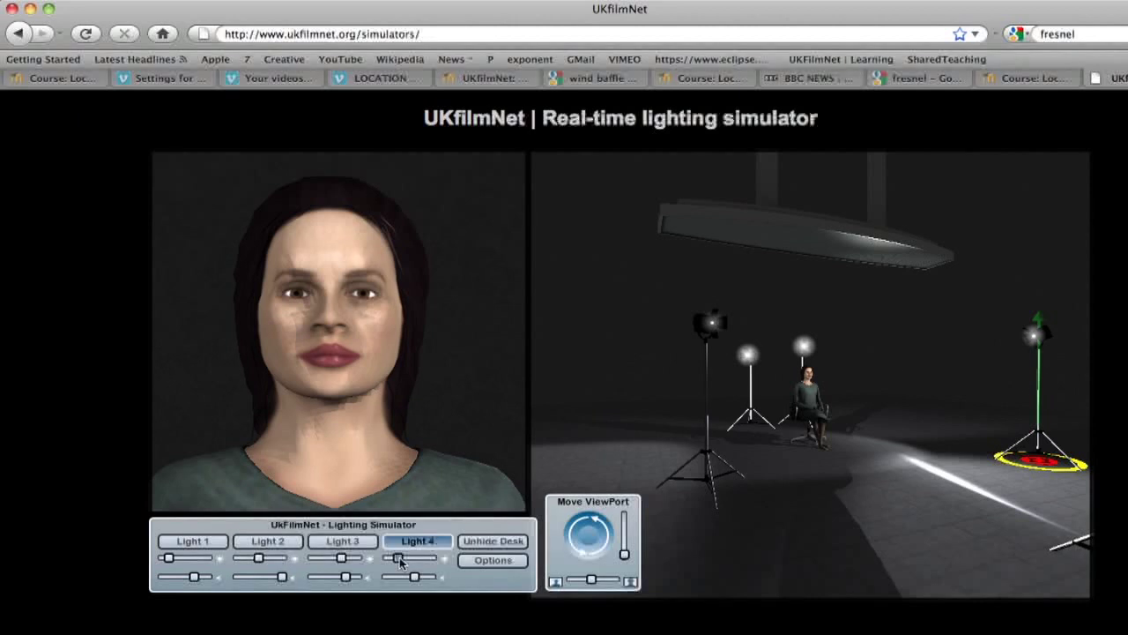
# Move Light 3's stand to directly behind the seated presenter, using a raised view to place it.
pyautogui.click(328, 546)
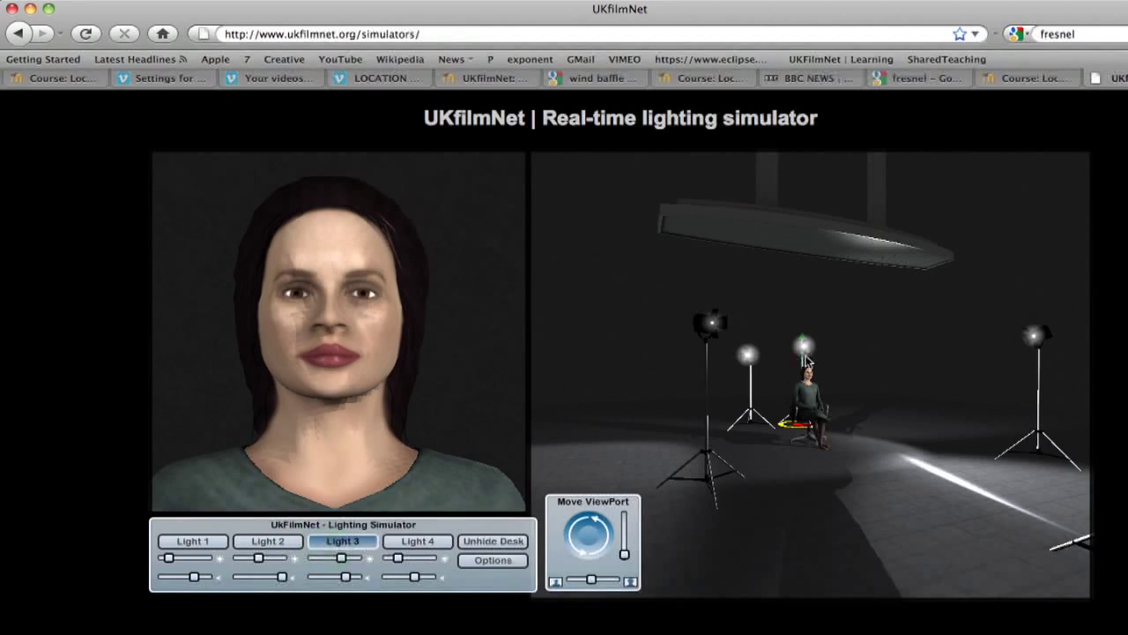
pyautogui.press('Up')
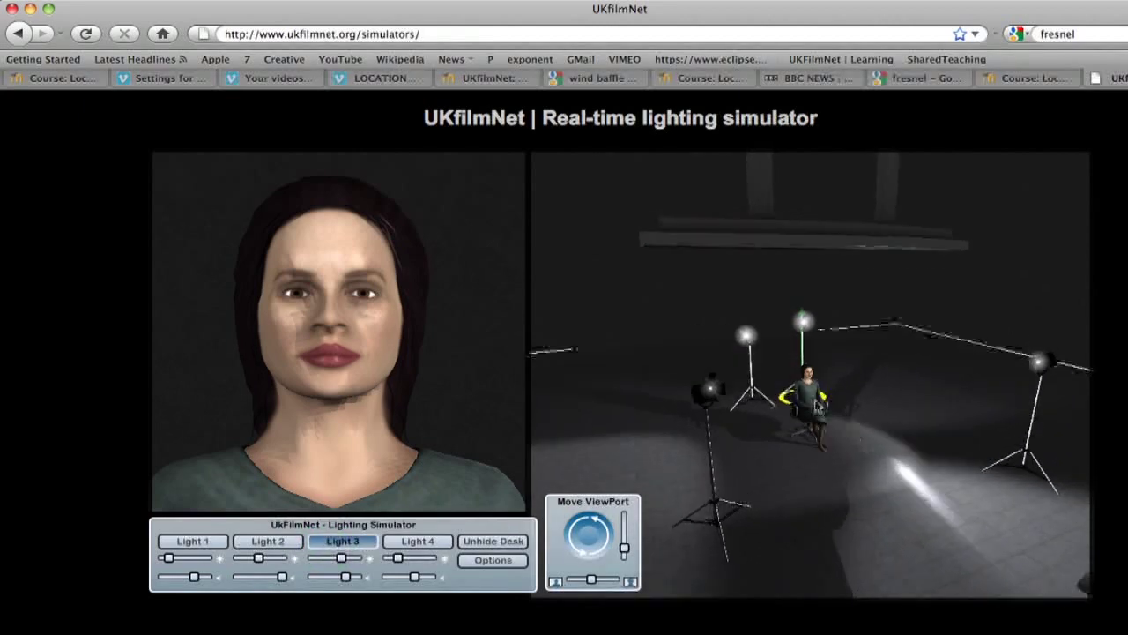
pyautogui.moveTo(817, 380); pyautogui.dragTo(787, 381)
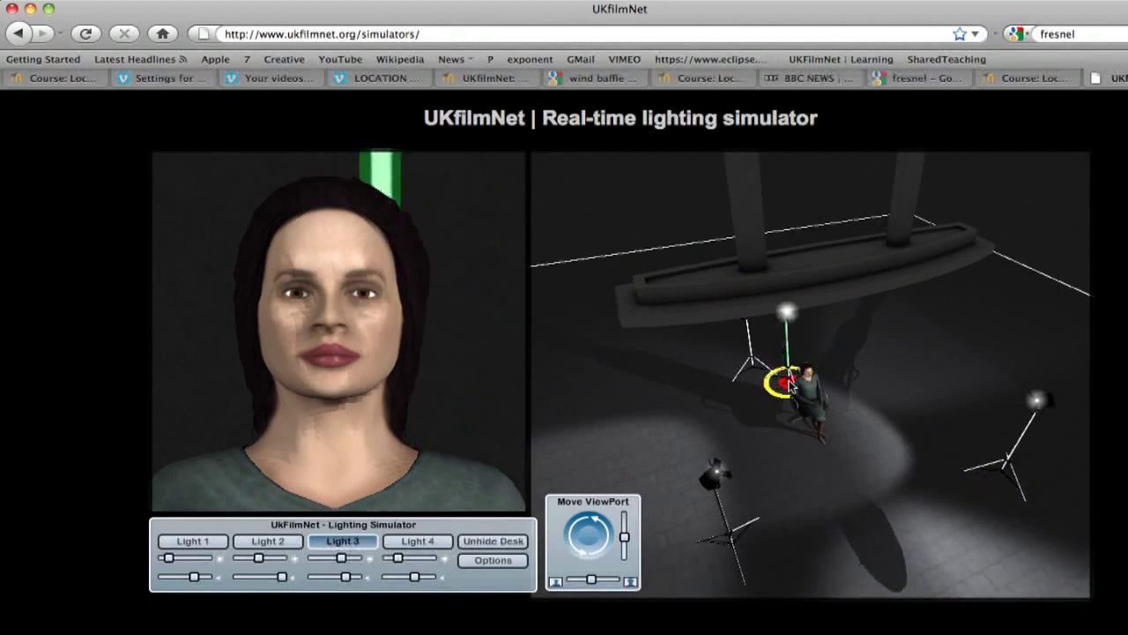
pyautogui.press('Down')
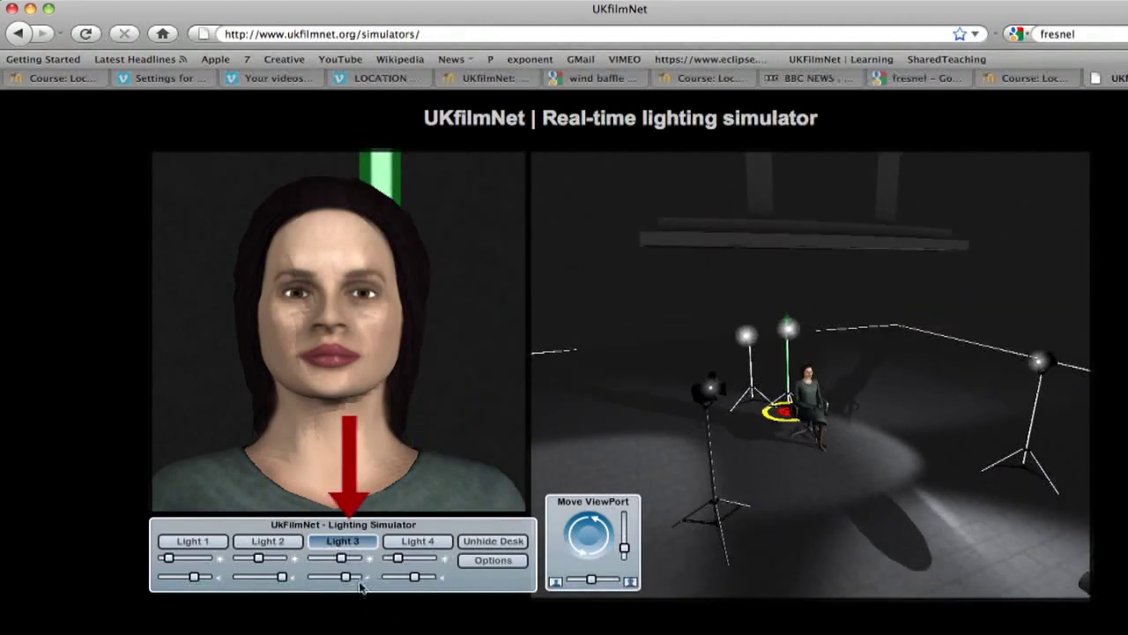
# Raise Light 3's brightness, widen its beam, aim its lamp at the presenter, and shift its stand sideways out of the camera shot.
pyautogui.moveTo(346, 579)
pyautogui.mouseDown()
pyautogui.moveTo(356, 578)
pyautogui.moveTo(348, 560)
pyautogui.moveTo(358, 560)
pyautogui.moveTo(361, 578)
pyautogui.mouseUp()
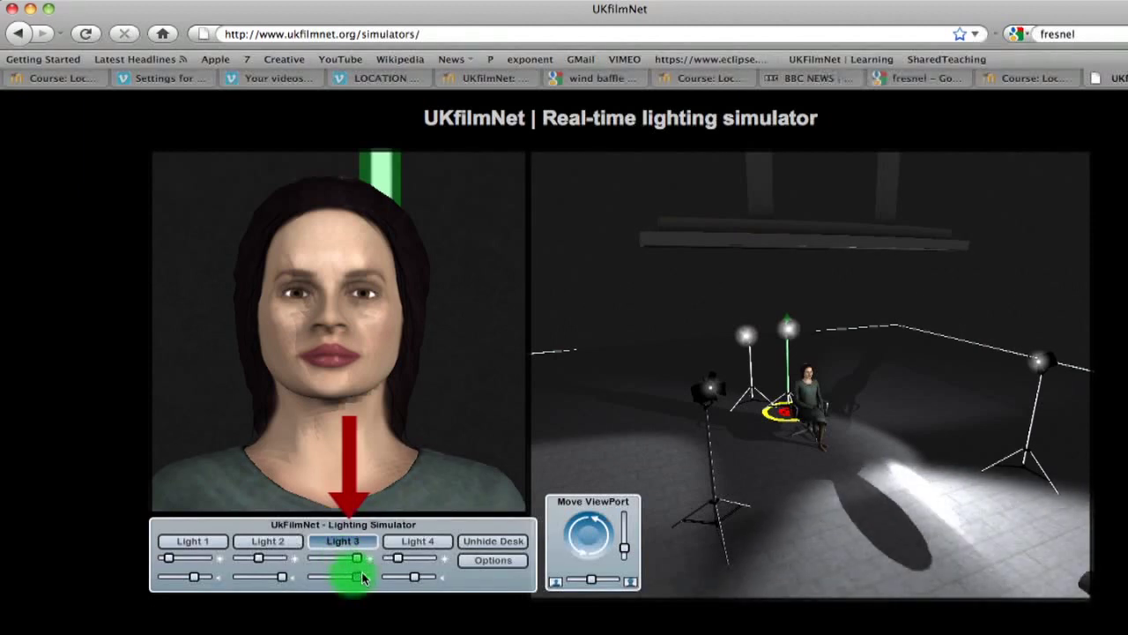
pyautogui.moveTo(790, 328); pyautogui.dragTo(857, 394)
pyautogui.moveTo(787, 413); pyautogui.dragTo(737, 415)
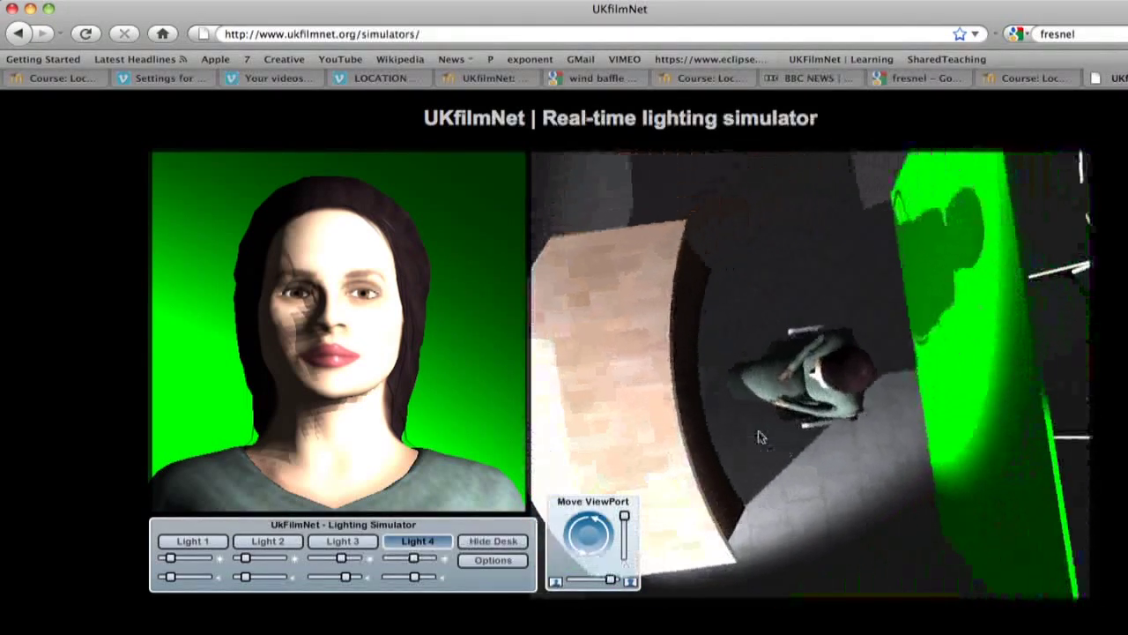
# Hide the desk and turn off the green screen to clear the set around the presenter.
pyautogui.click(493, 540)
pyautogui.click(489, 561)
pyautogui.click(486, 334)
pyautogui.click(474, 408)
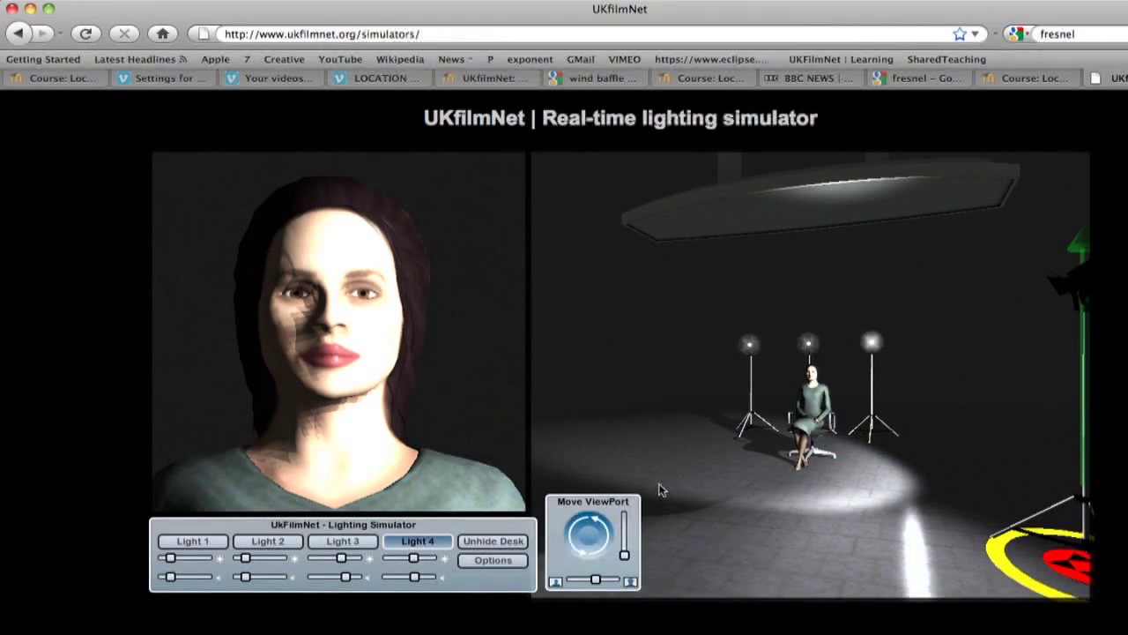
# Select Light 1, Light 2, Light 3 and Light 4 in turn to identify each one's stand.
pyautogui.click(202, 543)
pyautogui.click(246, 540)
pyautogui.click(329, 540)
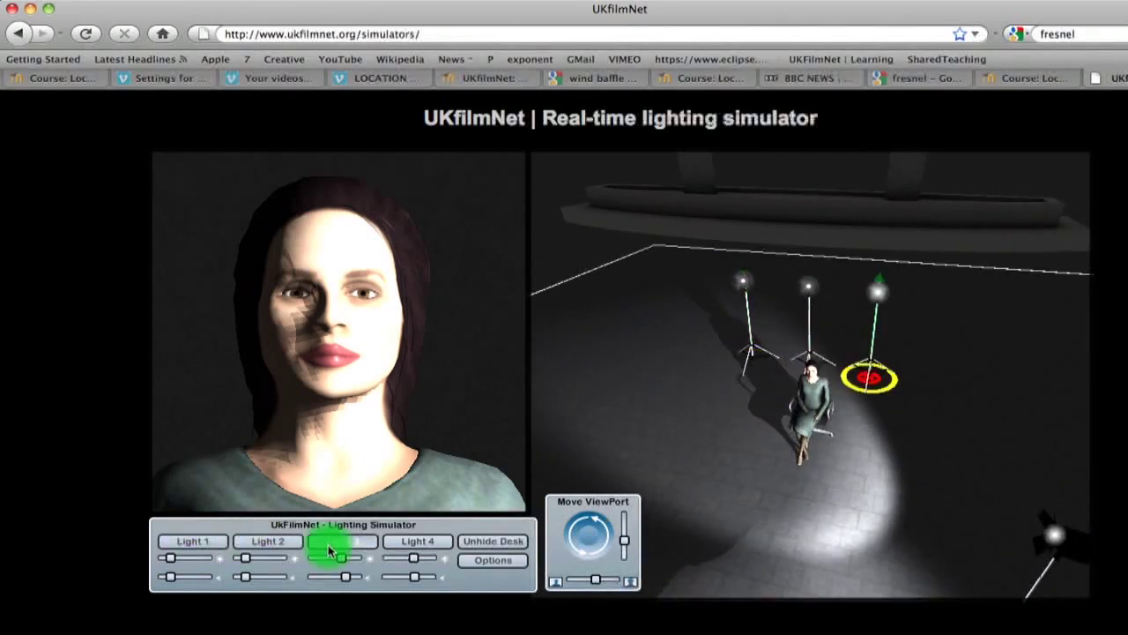
pyautogui.click(404, 543)
# Switch to Light 2, increase its brightness and widen its beam.
pyautogui.click(273, 540)
pyautogui.moveTo(245, 557); pyautogui.dragTo(282, 578)
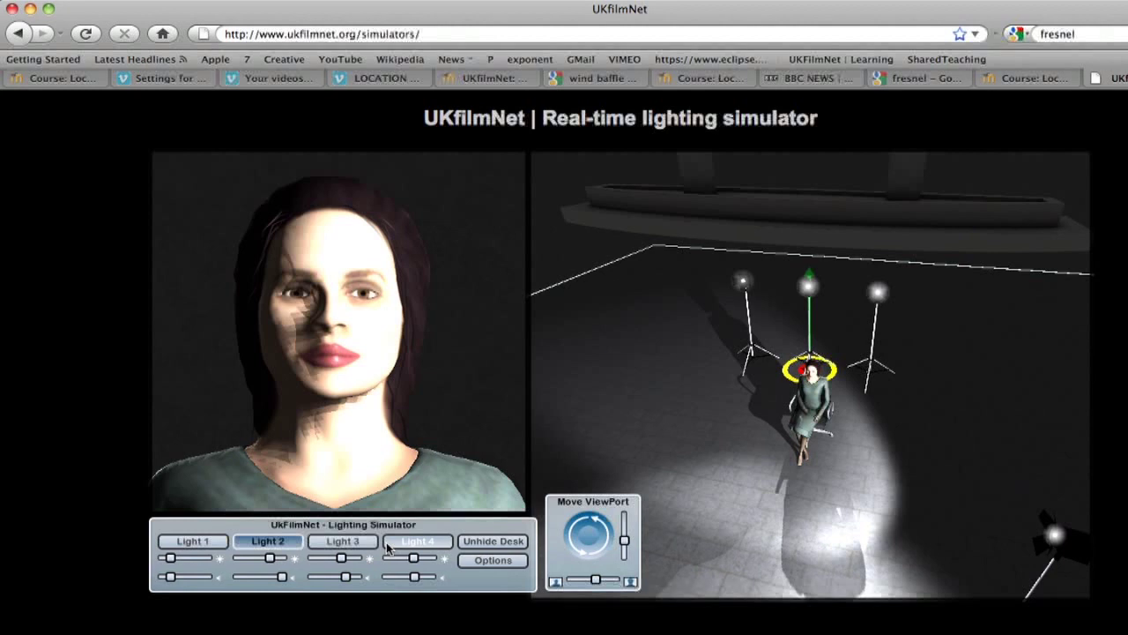